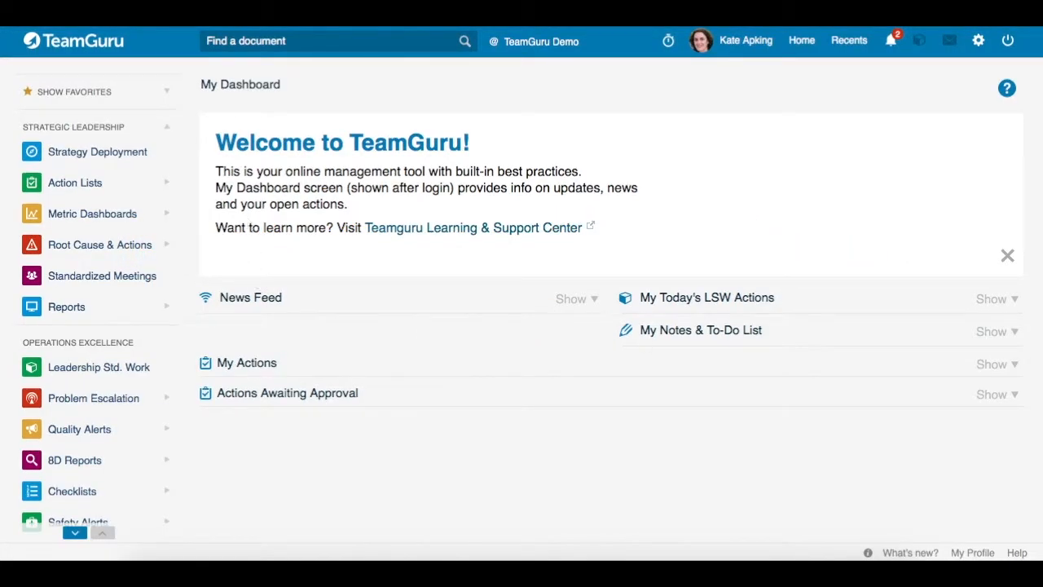
# Open the "OTTR - late orders January" RCCA and examine its header, charts, 5 Why and Fishbone analyses, summary and corrective actions.
pyautogui.hotkey('ctrl', 'Up')
pyautogui.click(477, 127)
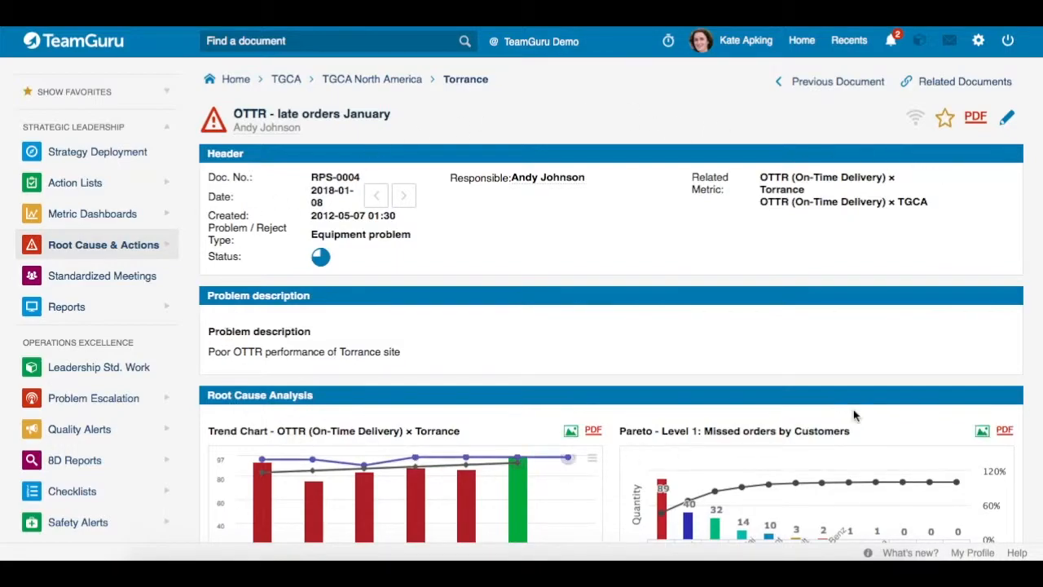
pyautogui.scroll(-6, 372, 179)
pyautogui.scroll(-10, 372, 179)
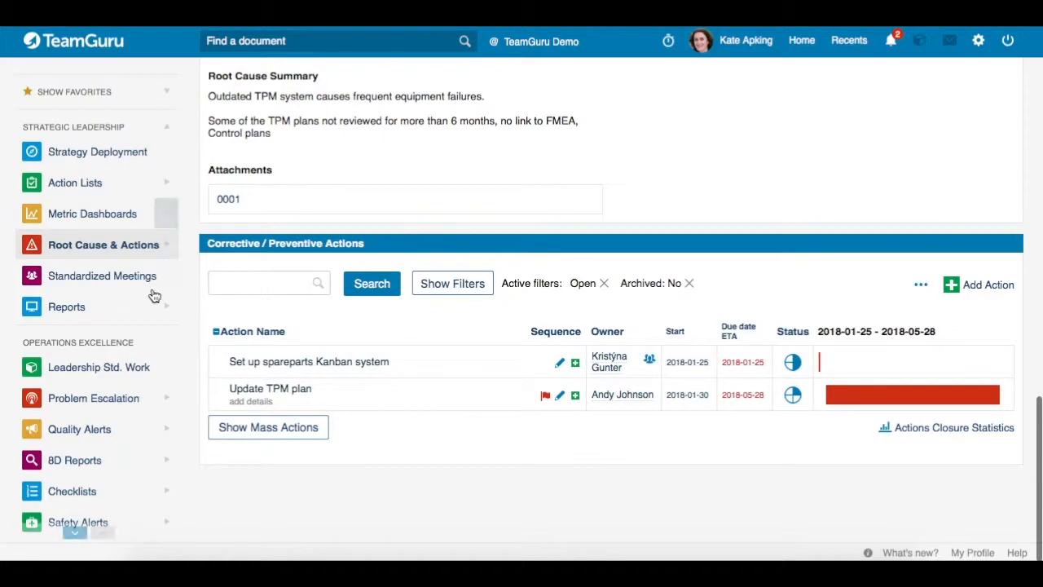
pyautogui.scroll(16, 566, 216)
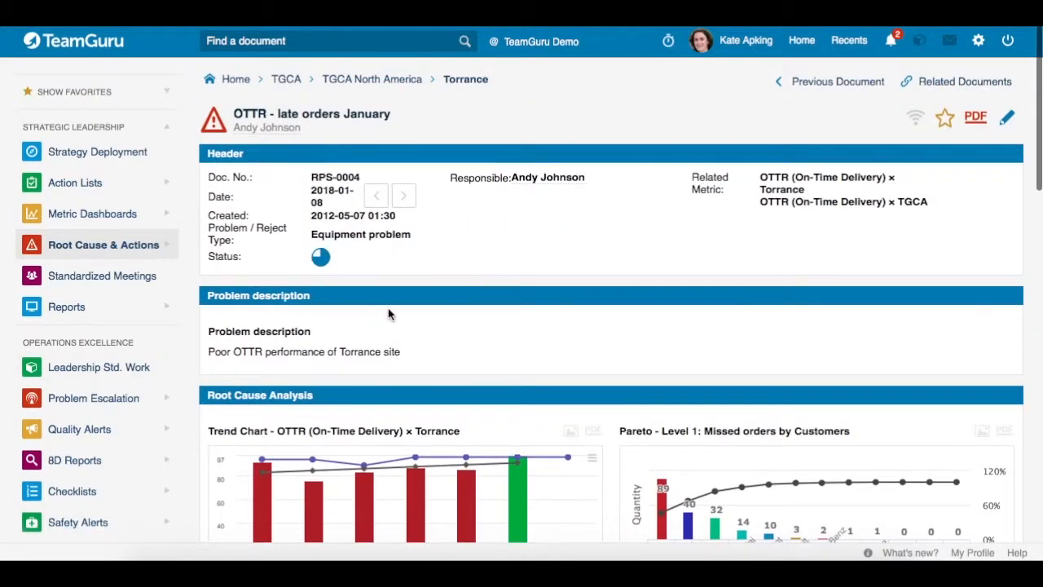
pyautogui.scroll(-5, 389, 309)
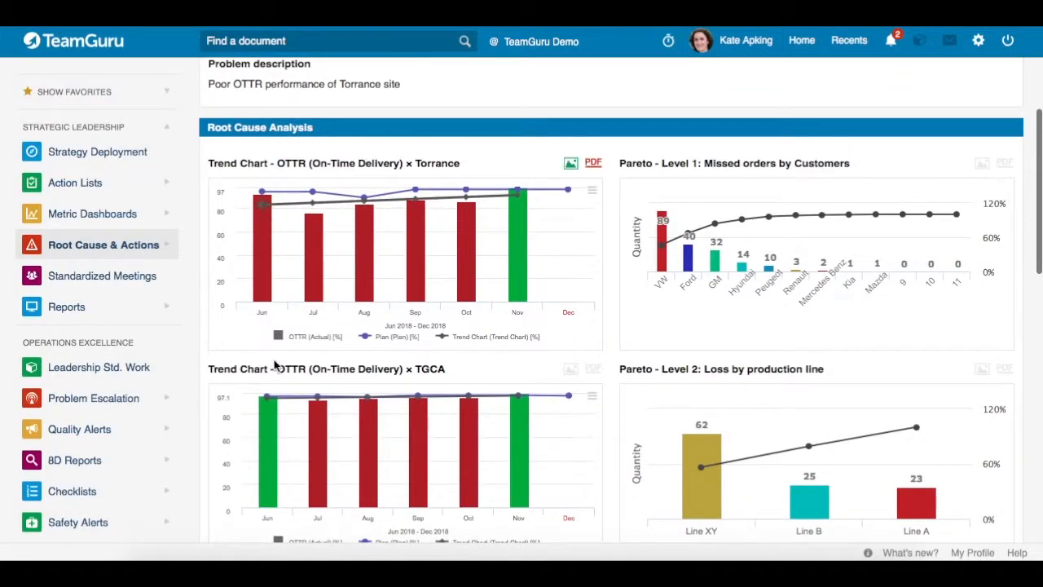
pyautogui.scroll(-2, 486, 221)
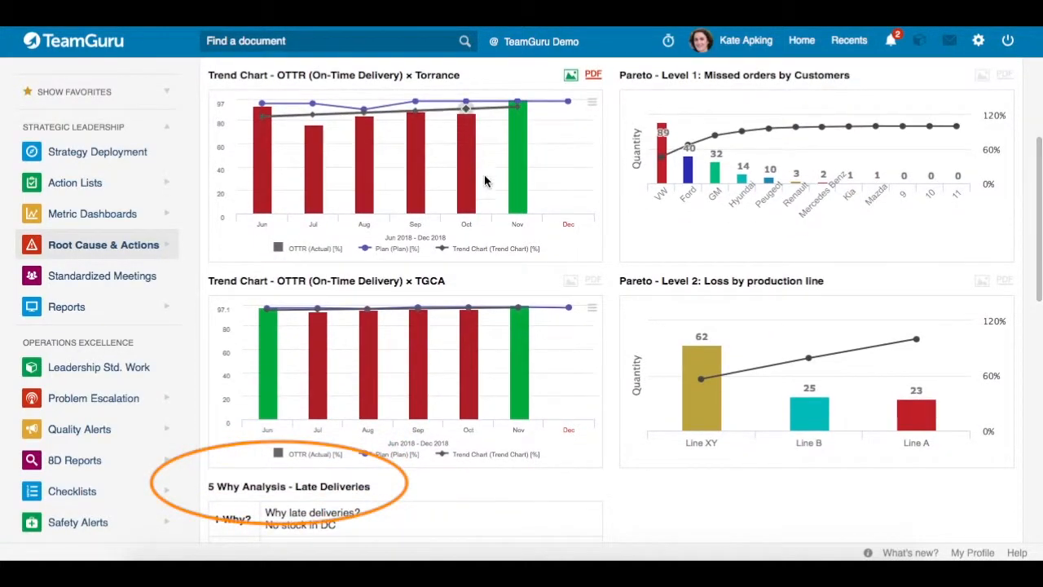
pyautogui.scroll(-9, 339, 311)
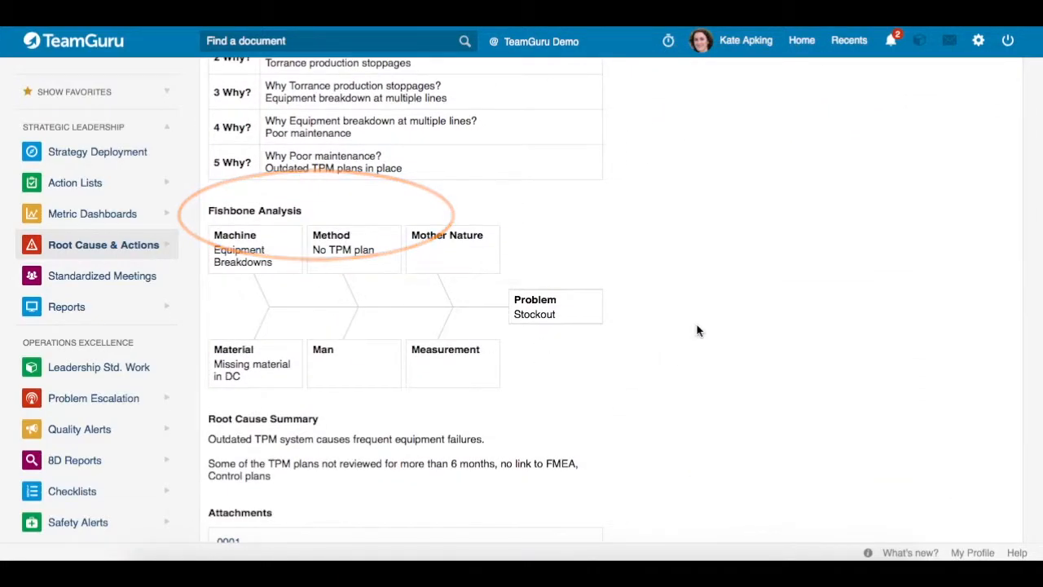
pyautogui.scroll(-7, 696, 328)
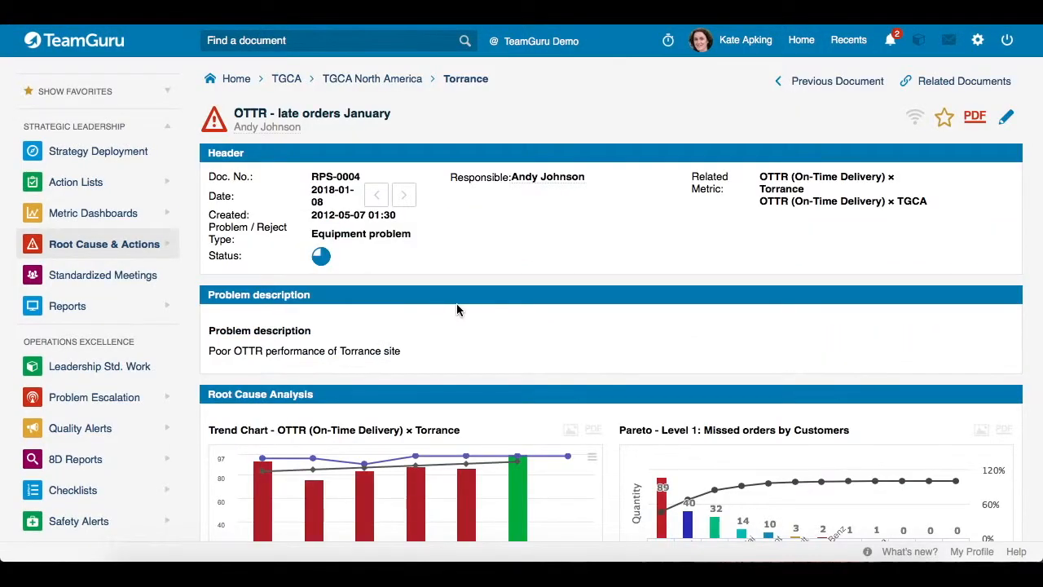
# Open the "Torrance - TTI Dashboard" from the metric dashboards list.
pyautogui.click(106, 220)
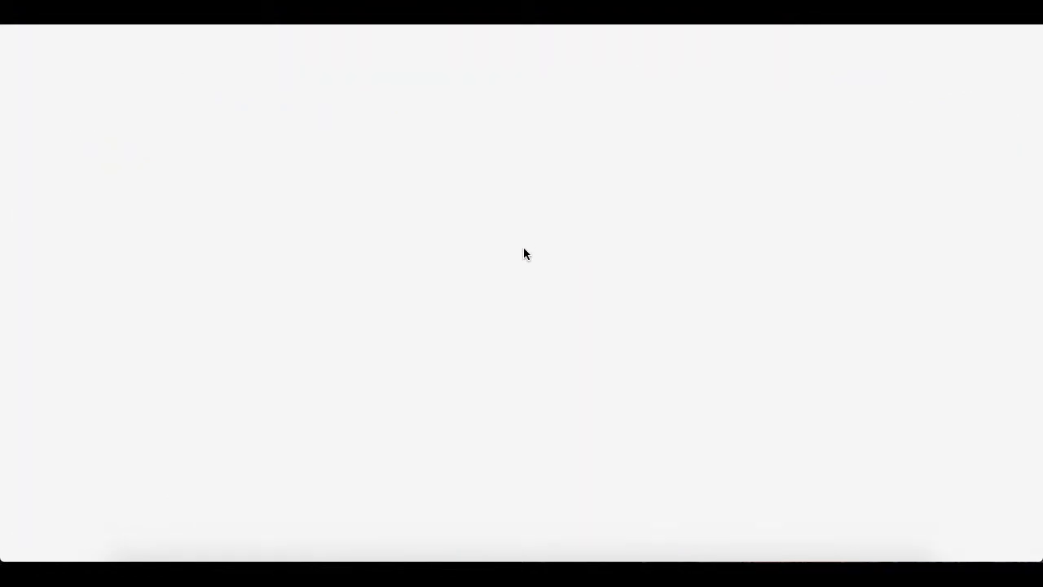
pyautogui.scroll(-6, 523, 247)
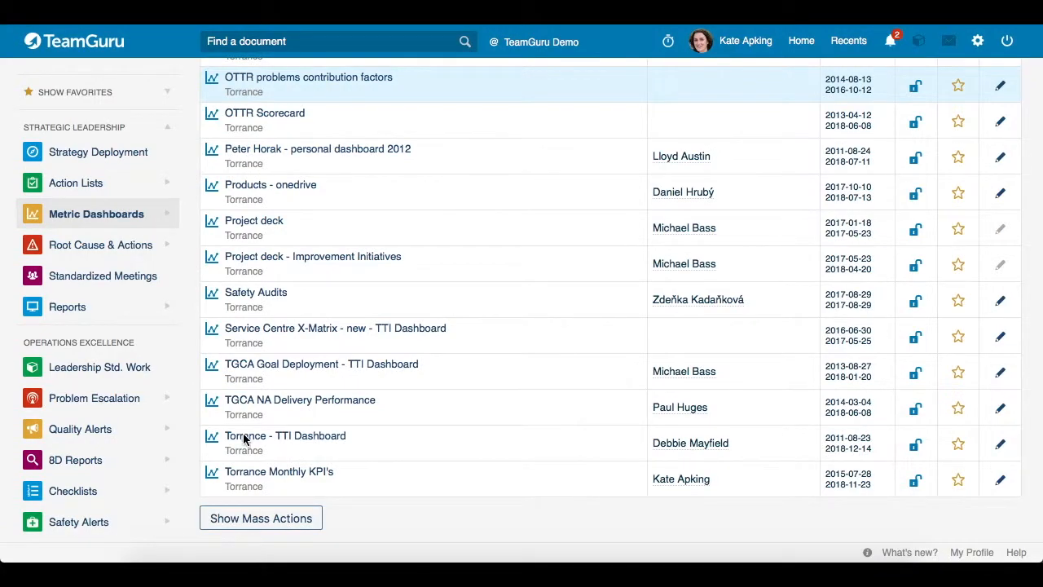
pyautogui.click(243, 438)
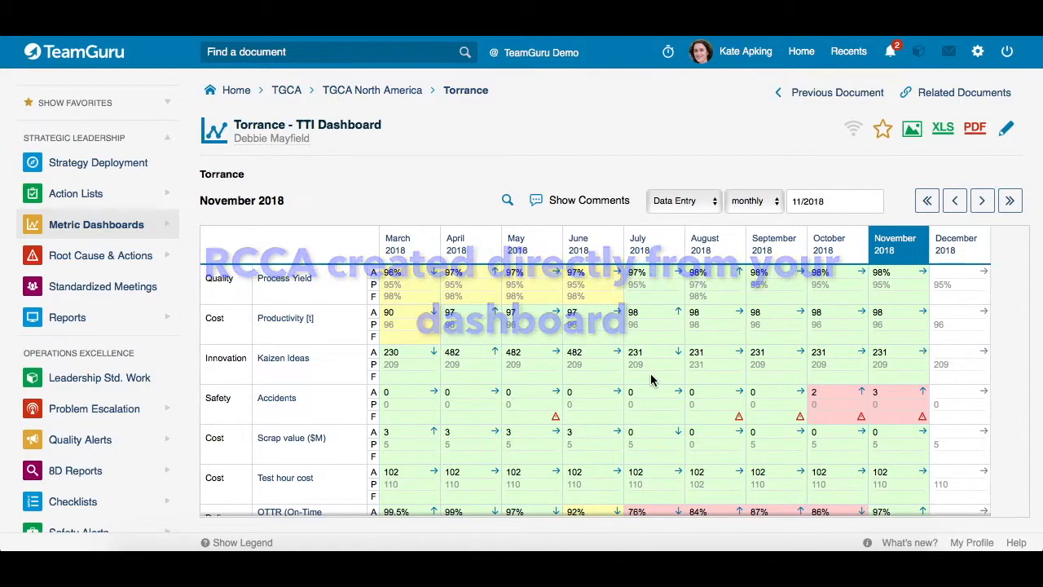
# Start a new RCCA from the July 2018 value of the OTTR (On-Time Delivery) metric.
pyautogui.scroll(-3, 651, 379)
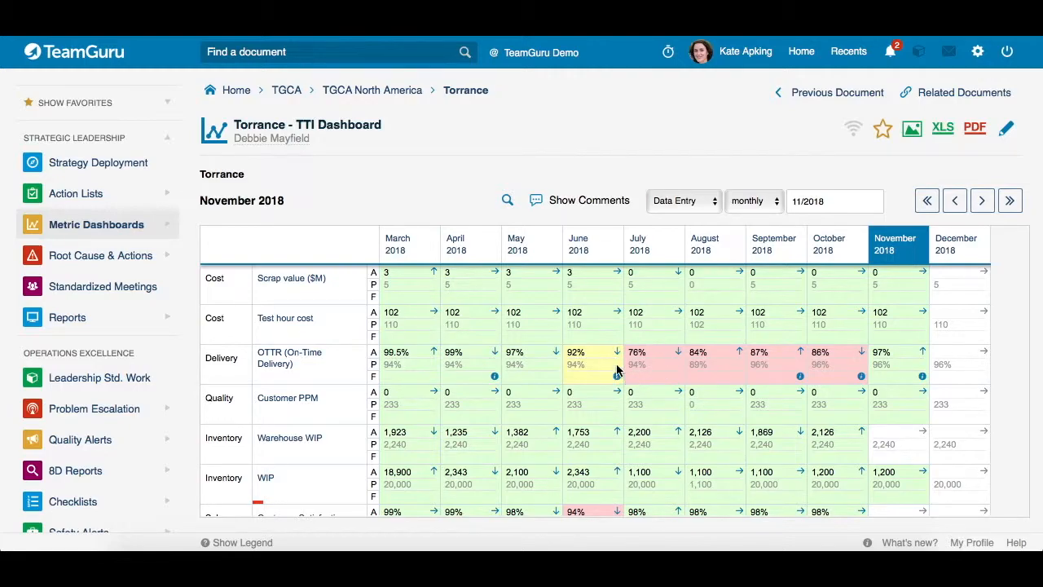
pyautogui.click(651, 366)
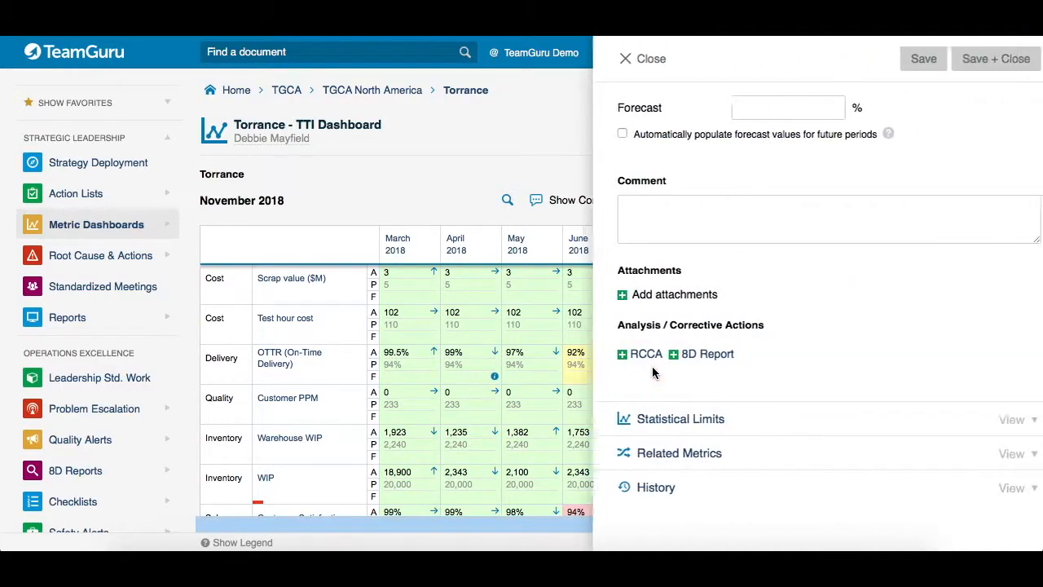
pyautogui.scroll(-5, 652, 281)
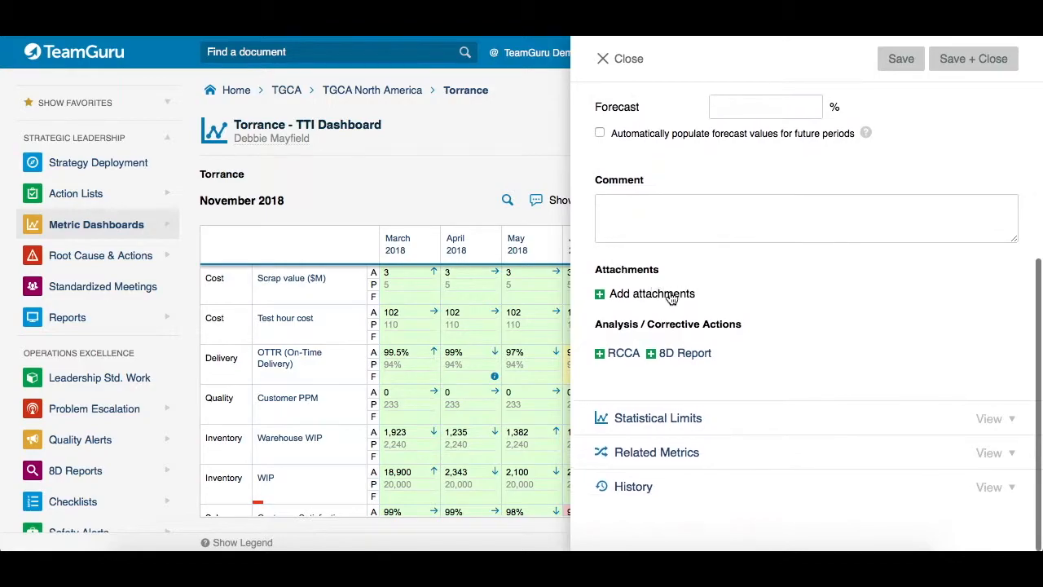
pyautogui.click(600, 361)
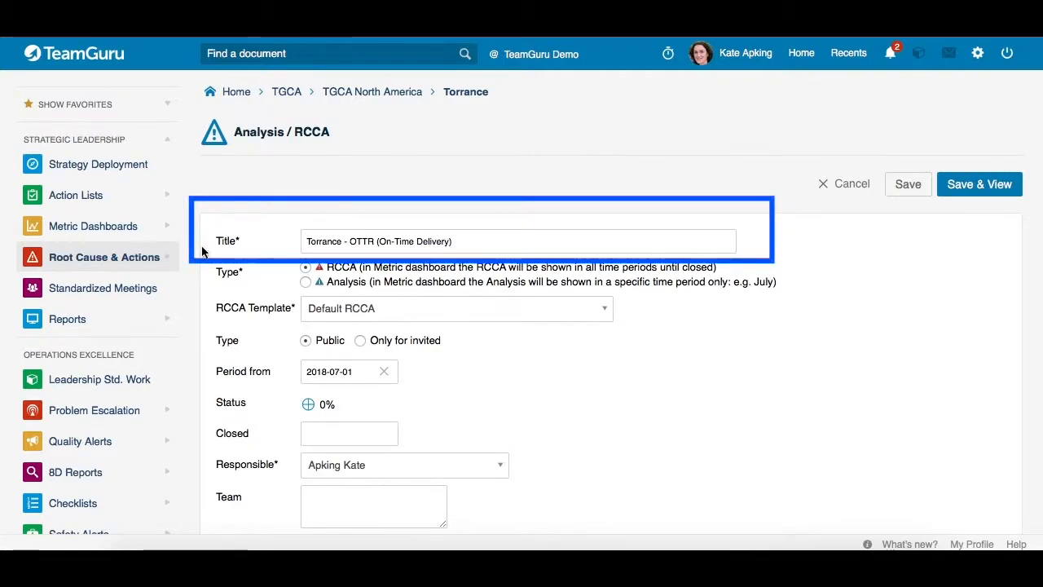
# Examine the RCCA form's general fields, including the Status options, the related metrics and the selectable metric dashboards.
pyautogui.scroll(-2, 456, 259)
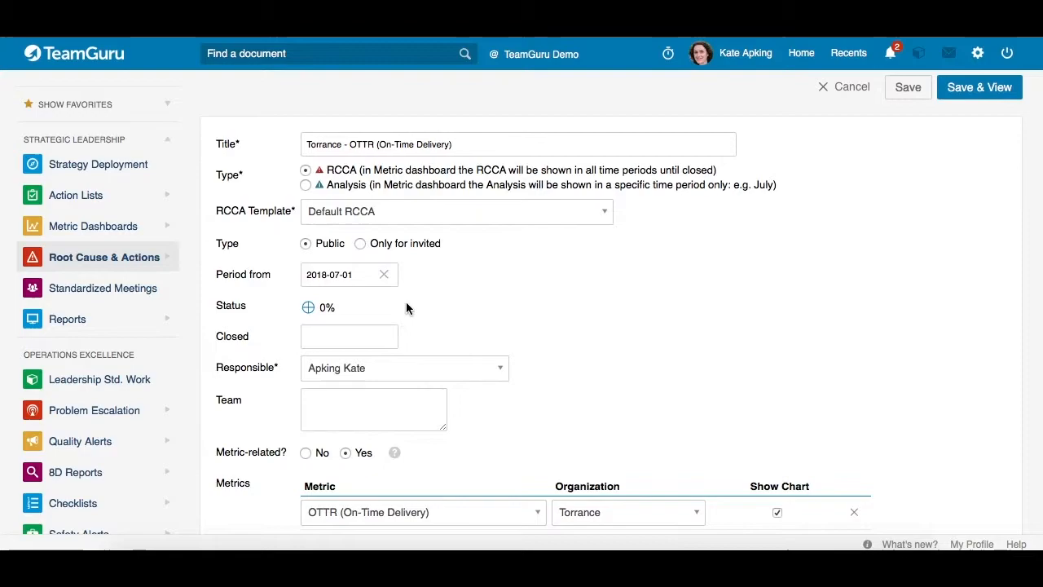
pyautogui.scroll(-5, 432, 286)
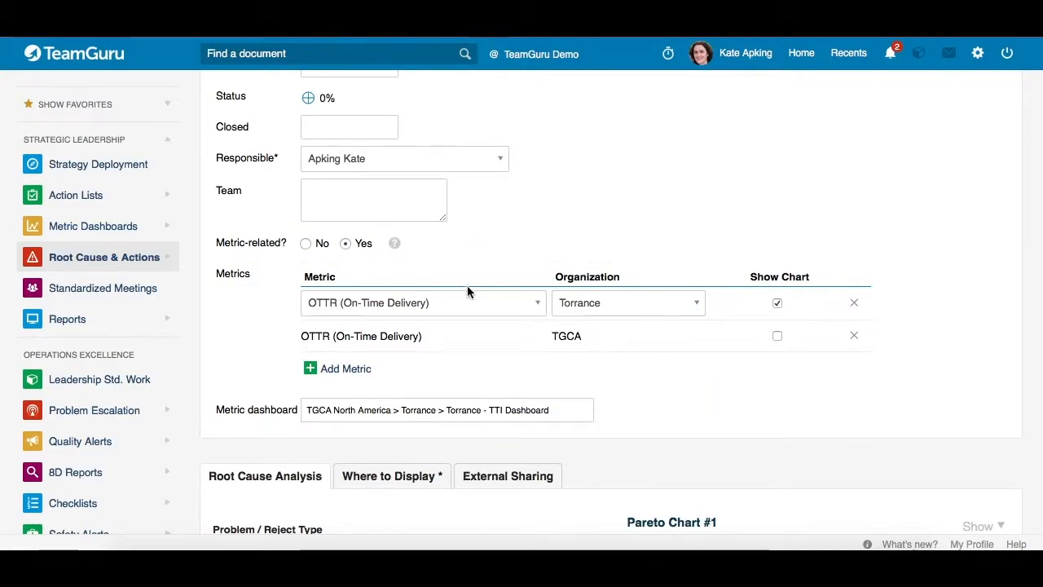
pyautogui.scroll(2, 464, 287)
pyautogui.scroll(3, 462, 289)
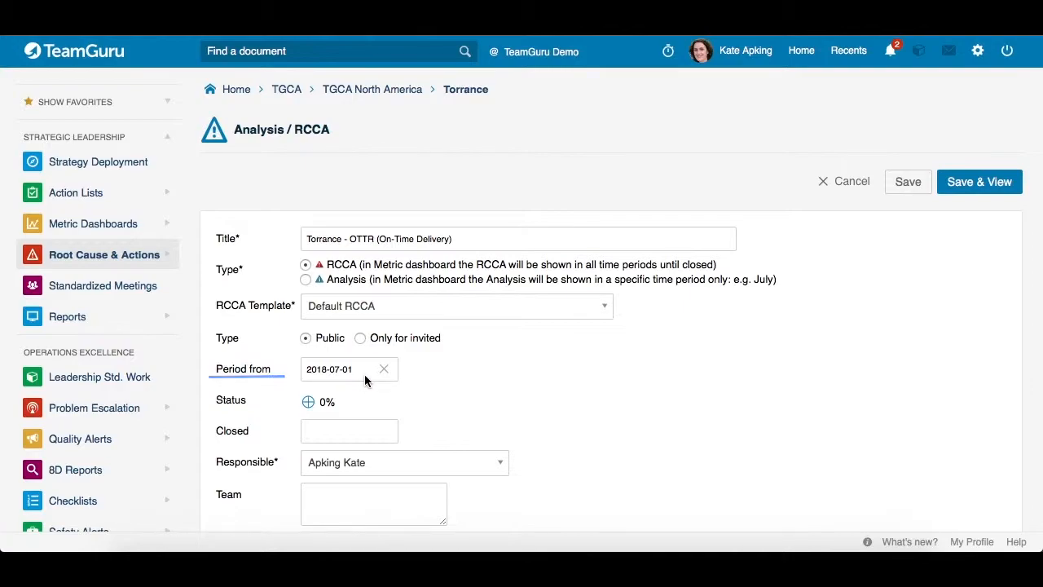
pyautogui.scroll(-2, 270, 382)
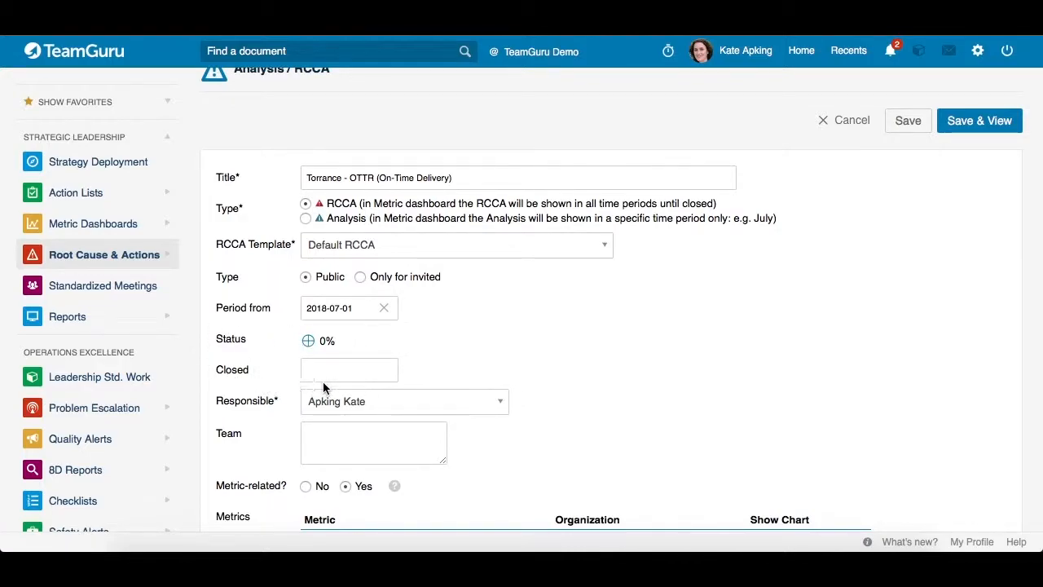
pyautogui.click(309, 342)
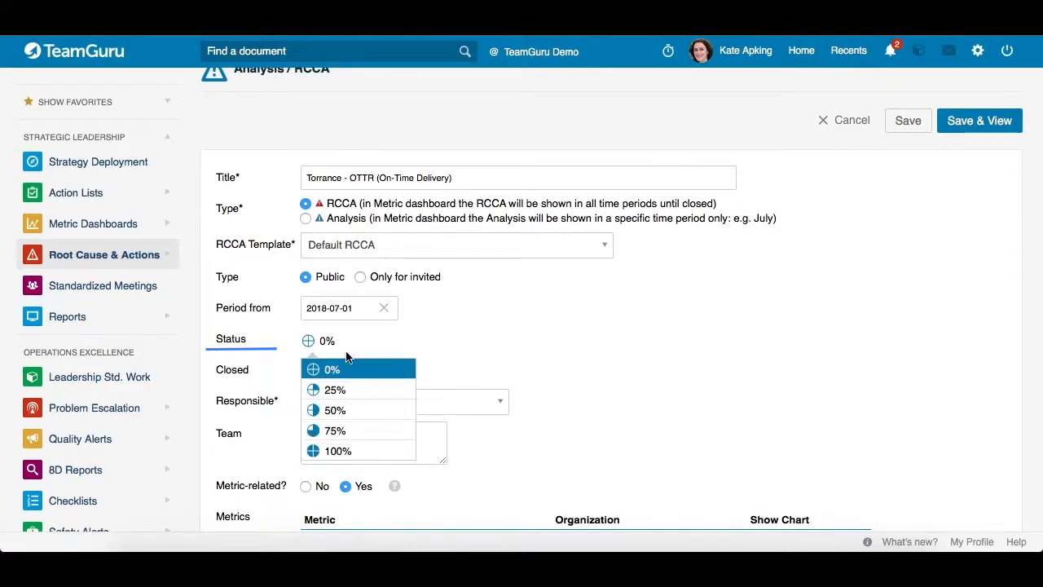
pyautogui.click(447, 333)
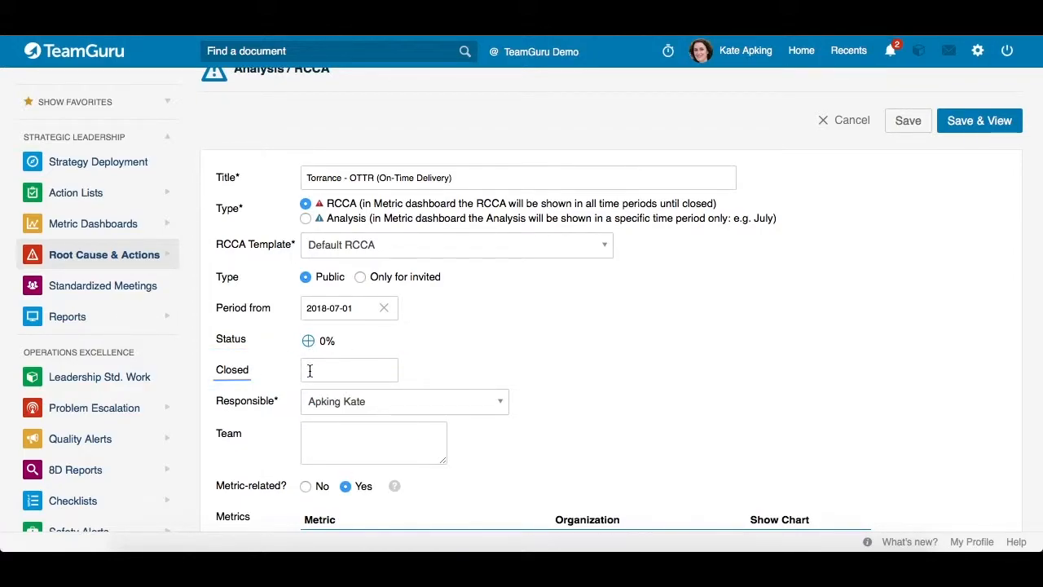
pyautogui.scroll(-2, 266, 367)
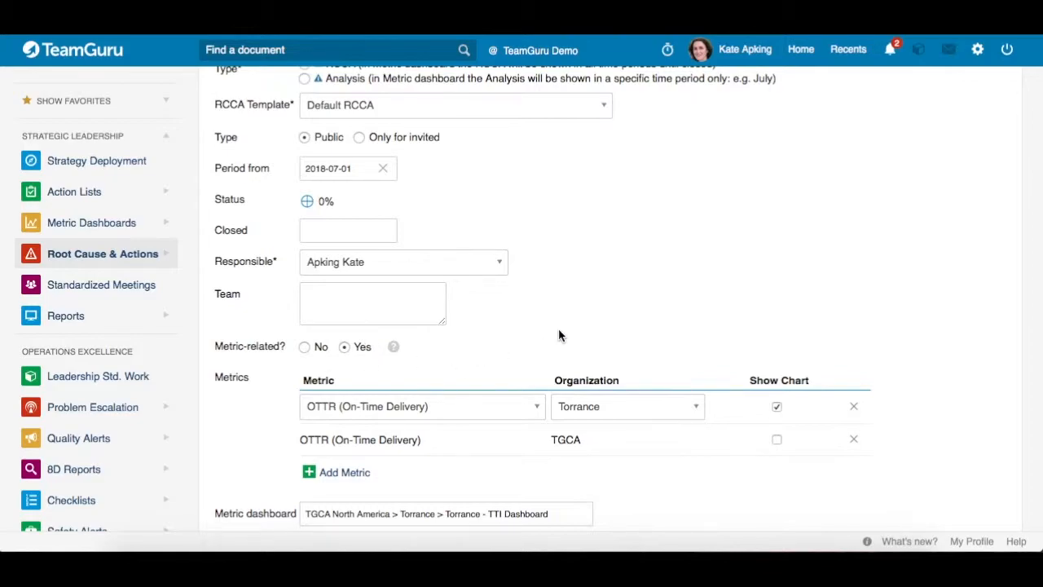
pyautogui.scroll(-3, 558, 332)
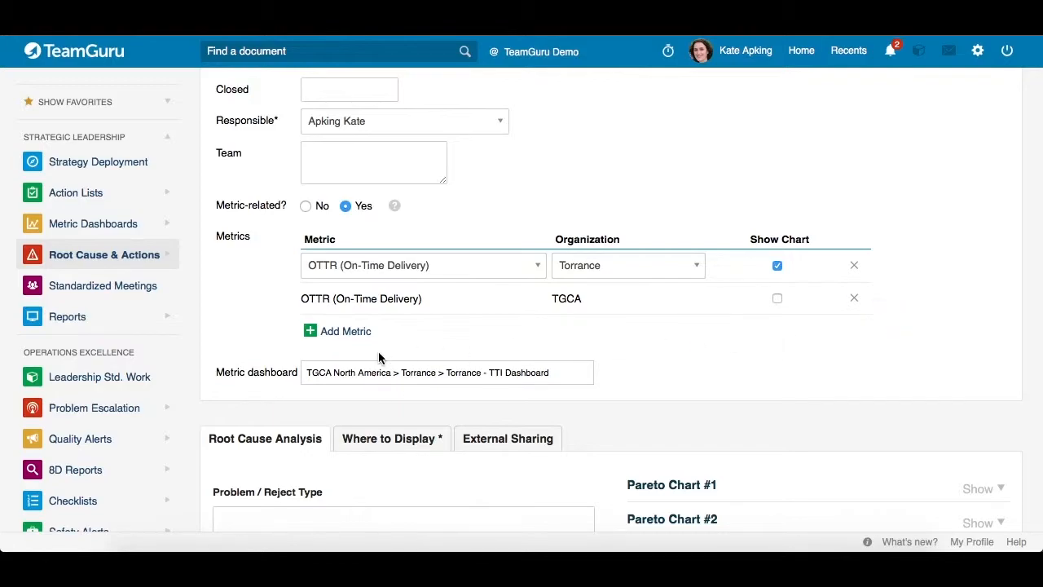
pyautogui.click(562, 377)
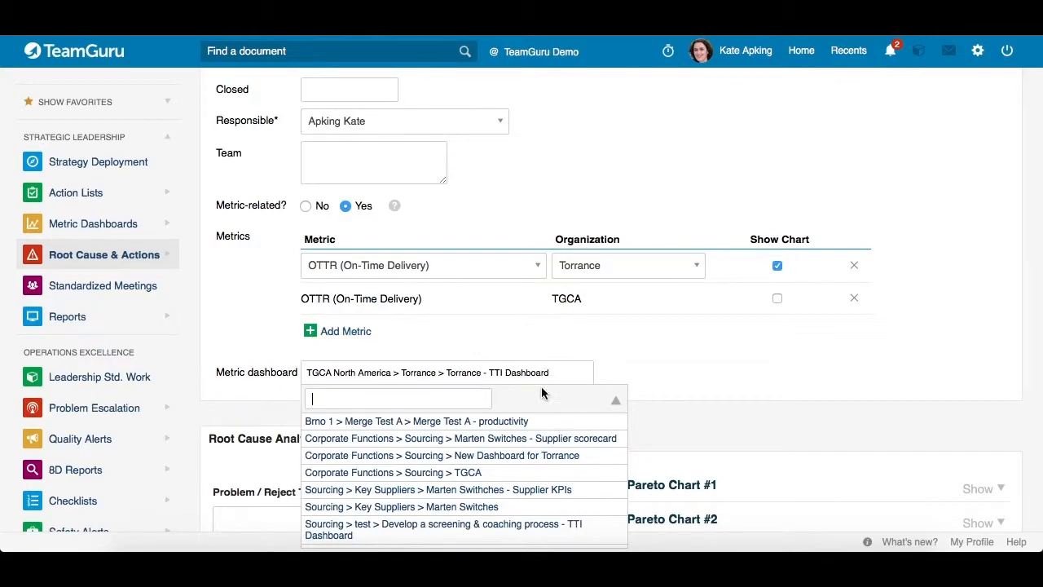
pyautogui.click(774, 371)
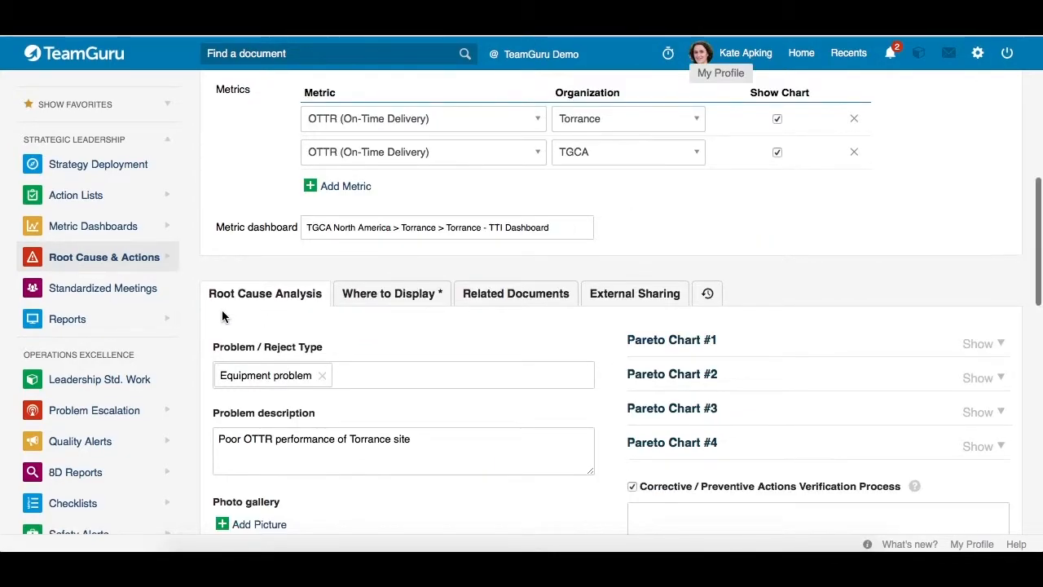
# View the available Problem / Reject Type options in the root cause analysis section, keeping "Equipment problem" selected.
pyautogui.scroll(-1, 224, 294)
pyautogui.scroll(-2, 309, 273)
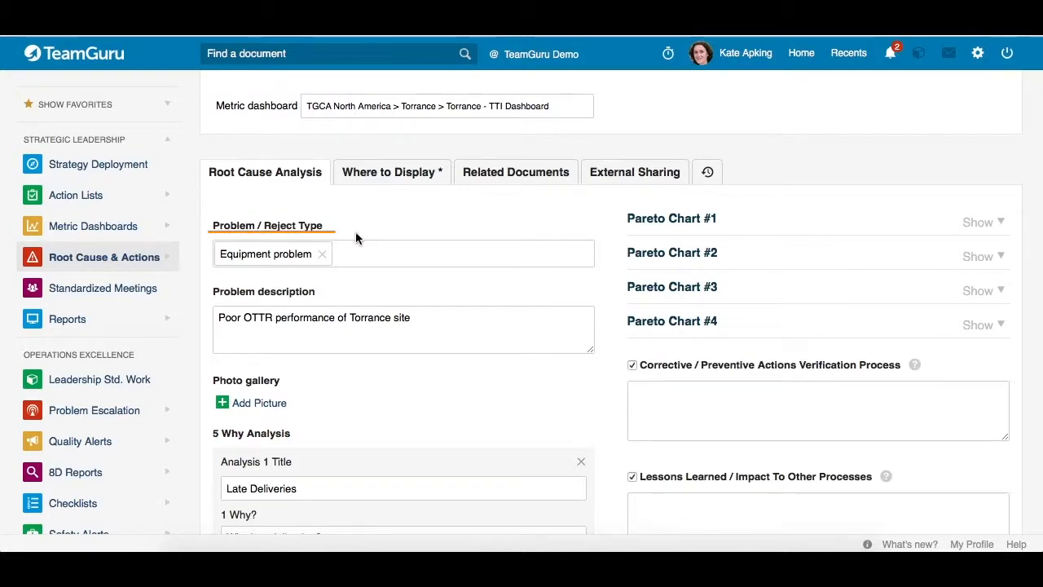
pyautogui.click(399, 253)
pyautogui.click(407, 253)
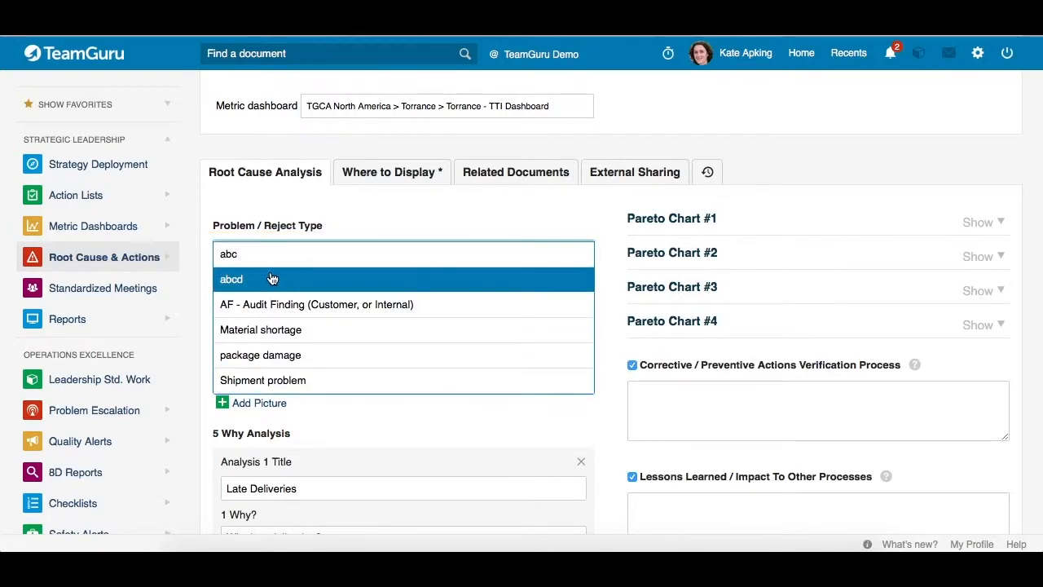
pyautogui.click(352, 230)
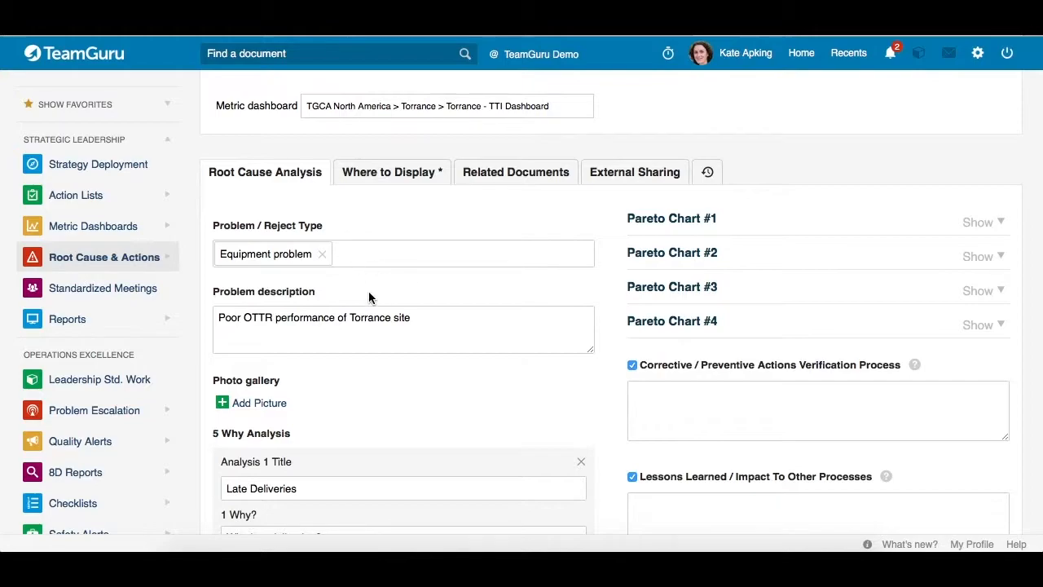
pyautogui.click(297, 297)
# Examine the problem description, photo gallery and the five questions of the "Late Deliveries" 5 Why Analysis.
pyautogui.scroll(-1, 368, 299)
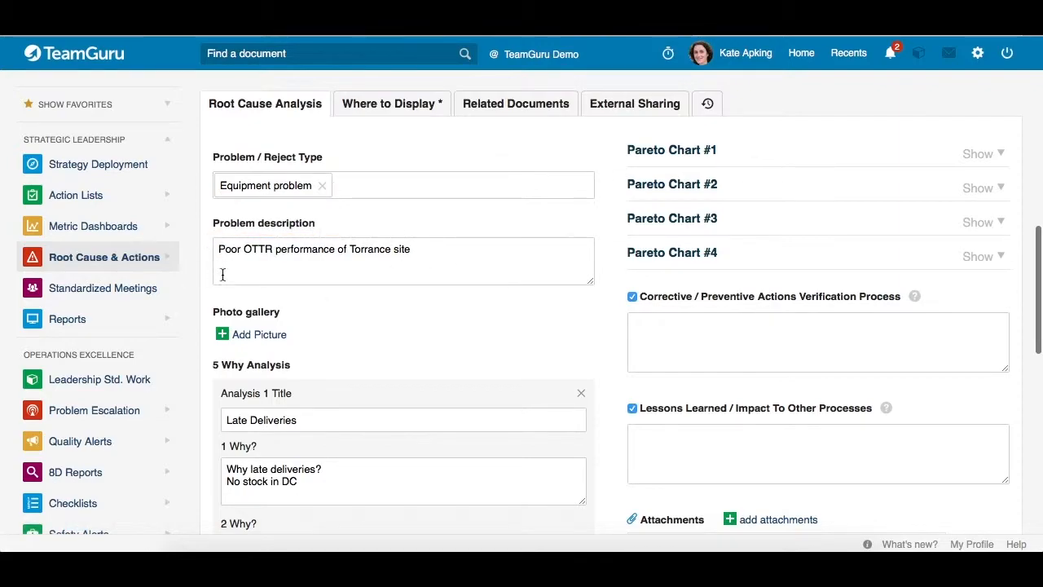
pyautogui.scroll(-1, 391, 265)
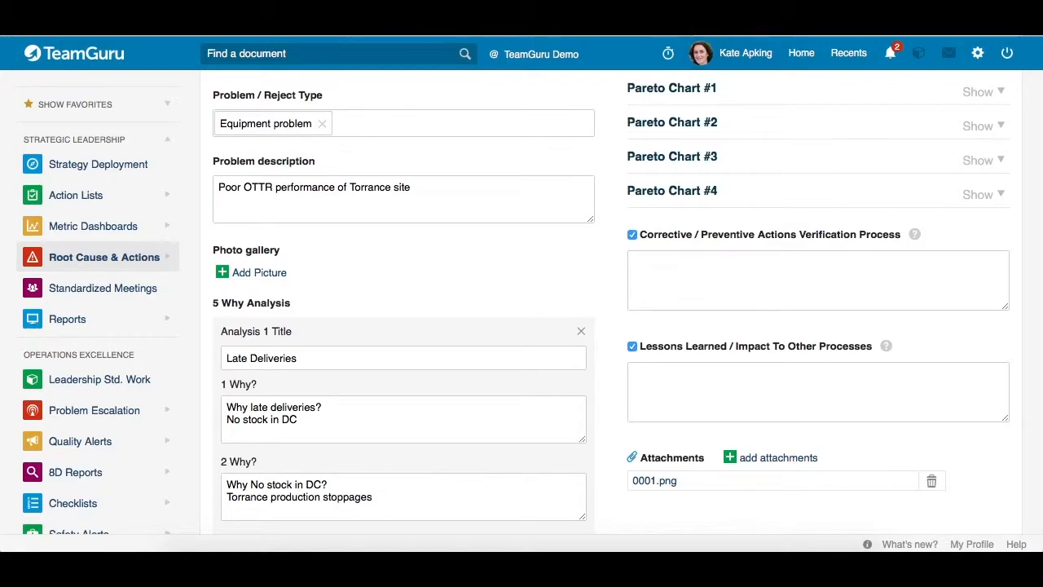
pyautogui.scroll(3, 330, 433)
pyautogui.scroll(-3, 330, 433)
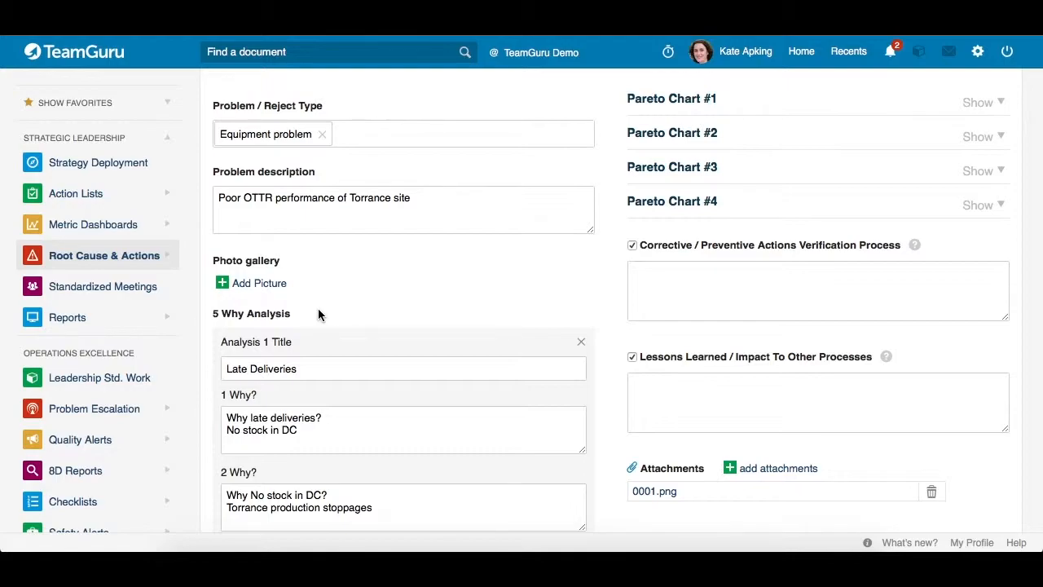
pyautogui.scroll(-5, 397, 295)
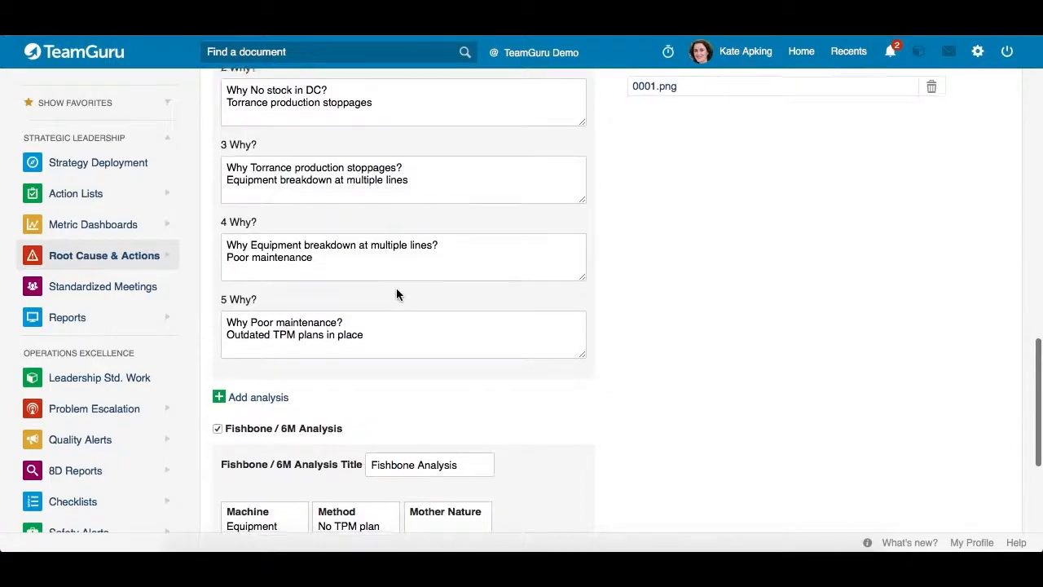
pyautogui.scroll(4, 538, 404)
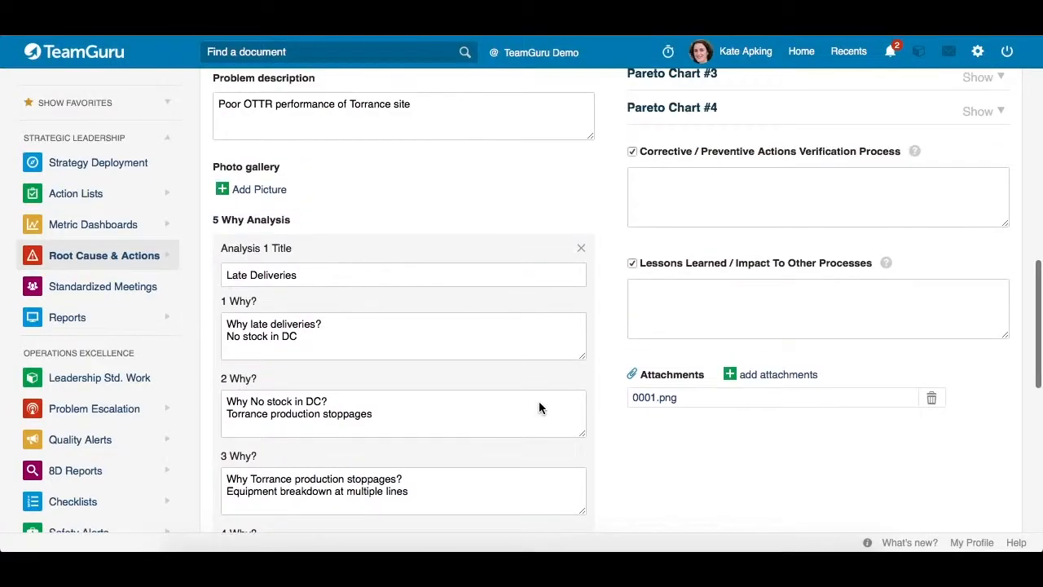
pyautogui.scroll(3, 539, 400)
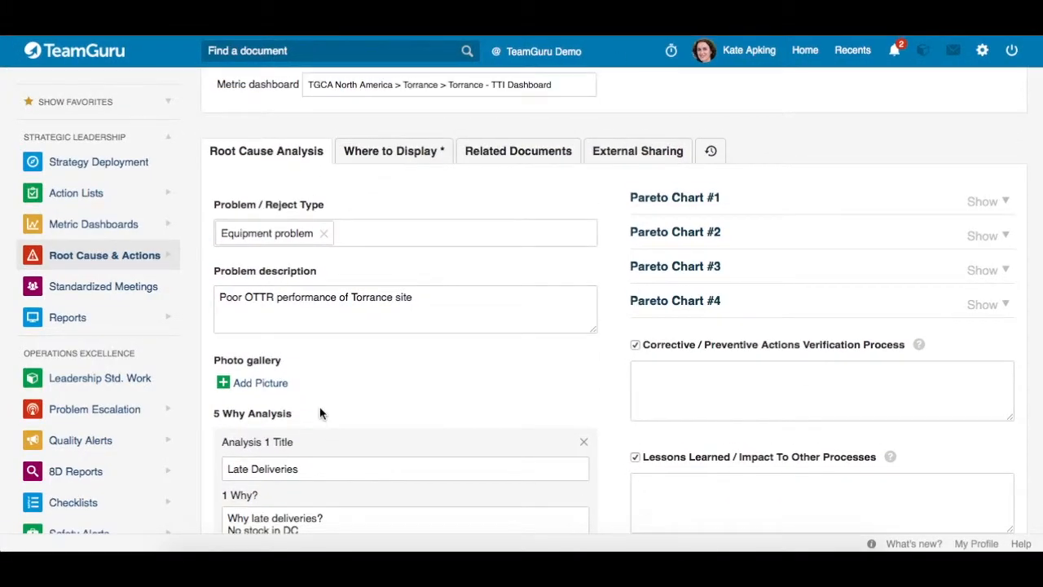
pyautogui.scroll(-1, 320, 414)
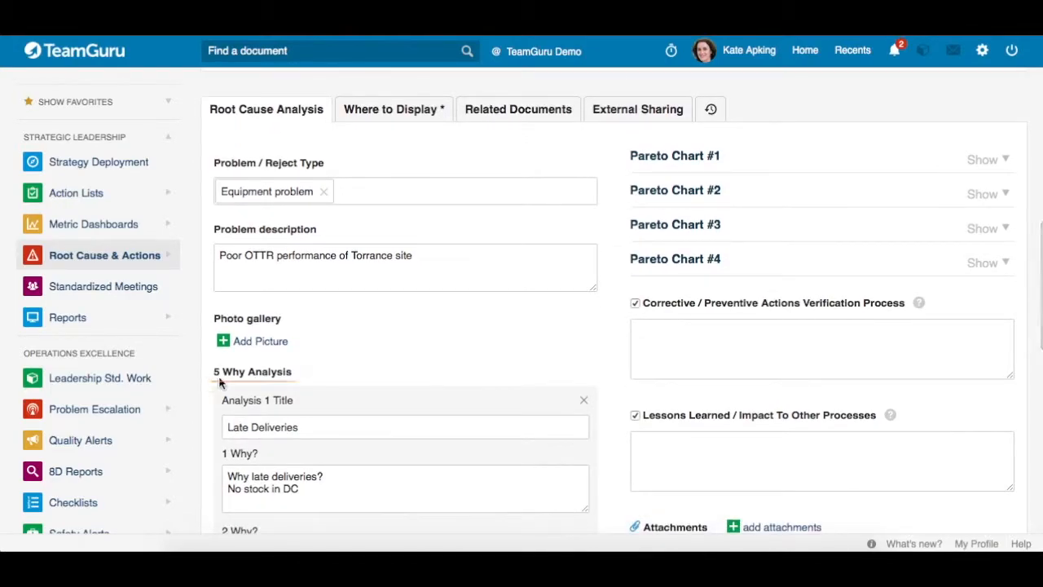
pyautogui.scroll(-3, 449, 354)
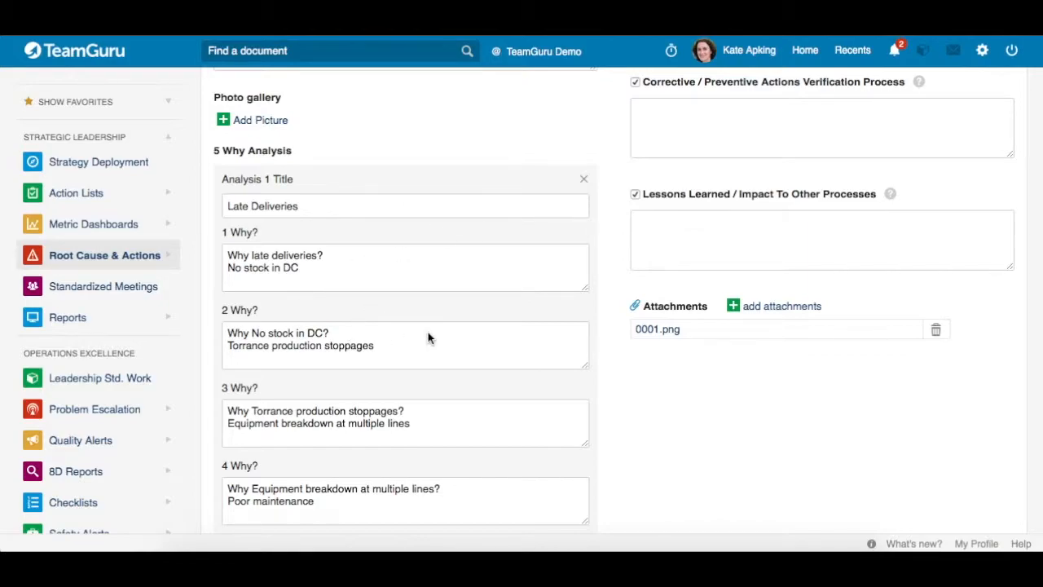
# Add a second, blank analysis below the "Late Deliveries" 5 Why Analysis.
pyautogui.scroll(-3, 379, 297)
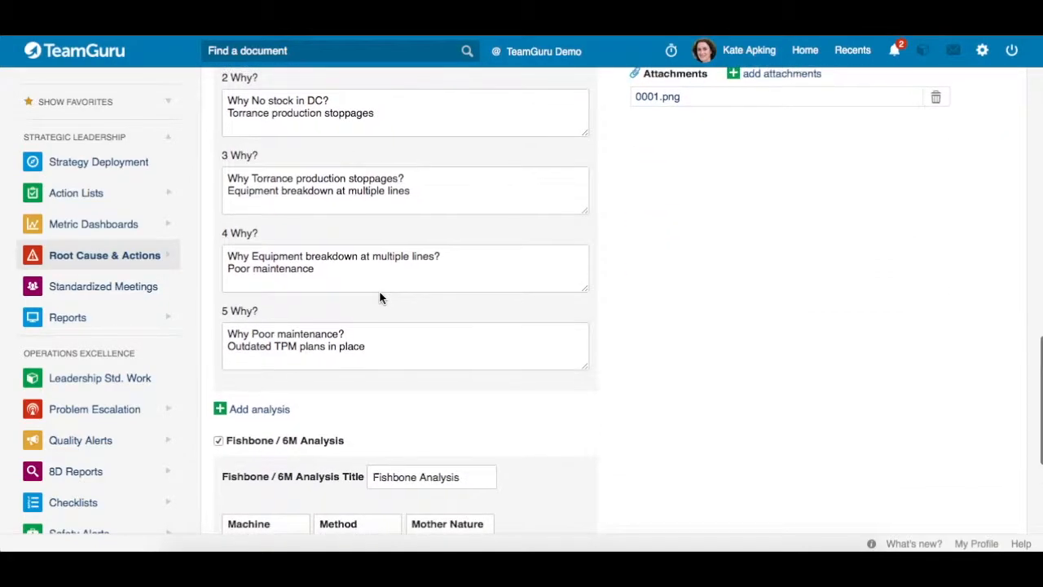
pyautogui.scroll(-1, 379, 295)
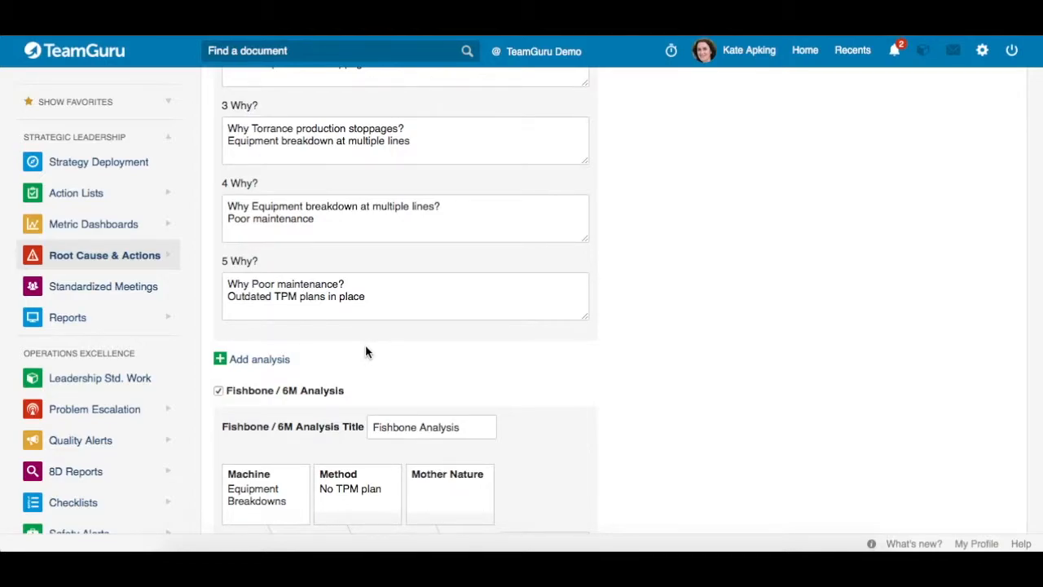
pyautogui.click(219, 363)
pyautogui.scroll(-3, 386, 384)
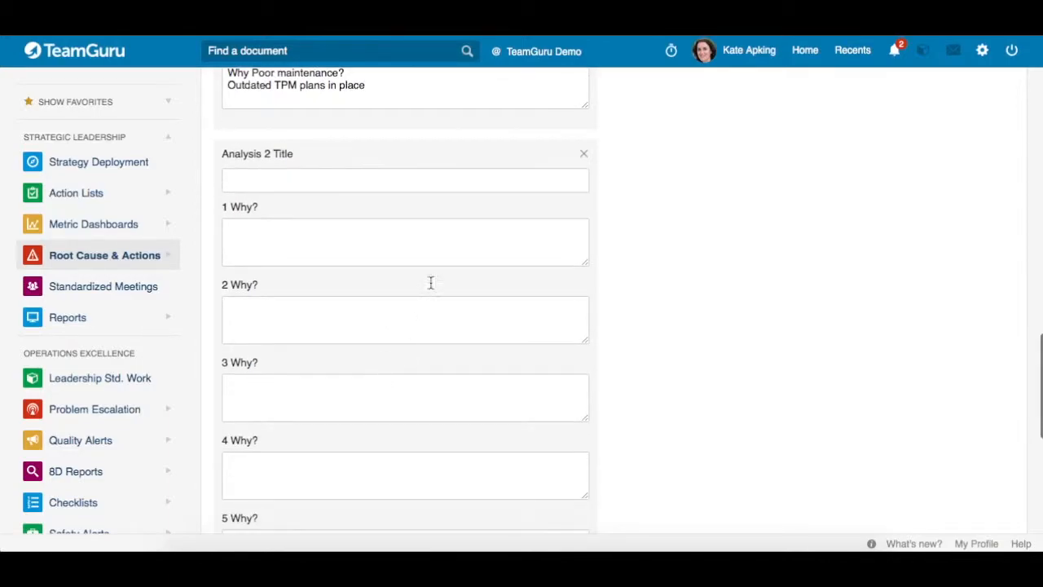
# Switch the Fishbone / 6M Analysis off and back on, and enter "Stockout" as its problem.
pyautogui.scroll(-4, 400, 296)
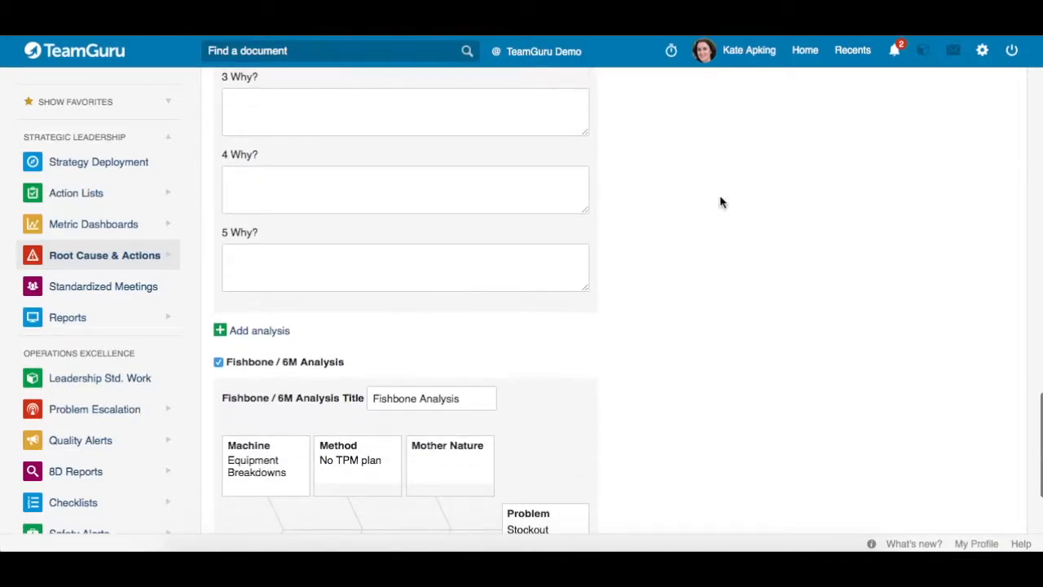
pyautogui.scroll(-1, 344, 305)
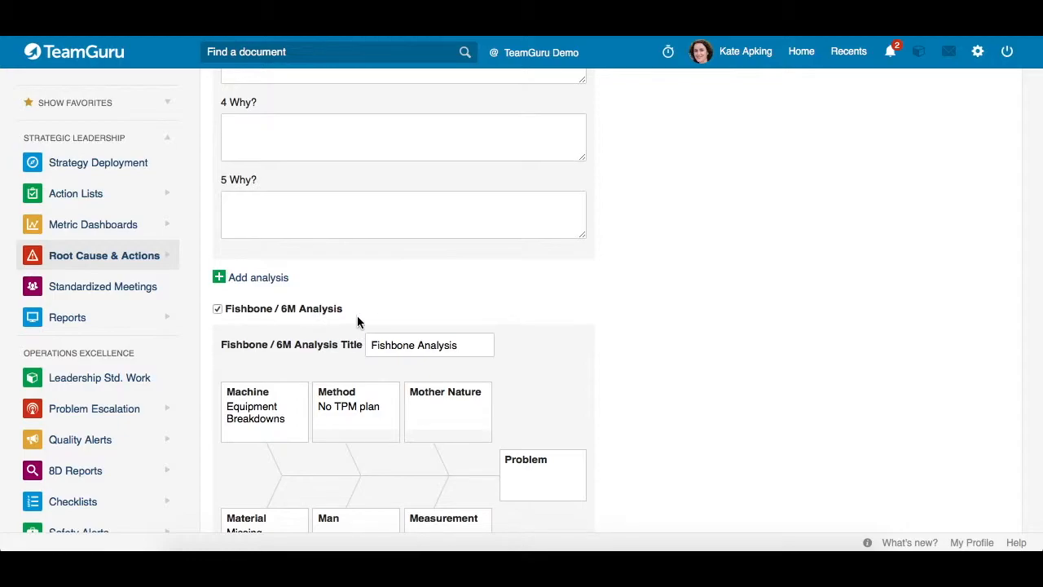
pyautogui.click(217, 309)
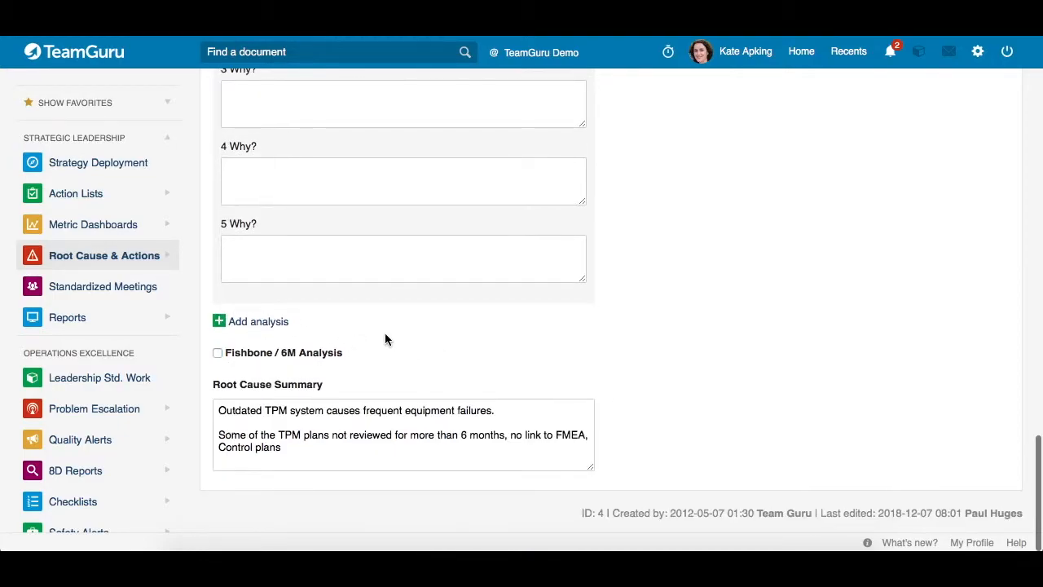
pyautogui.click(217, 353)
pyautogui.scroll(-2, 559, 317)
pyautogui.scroll(-1, 559, 321)
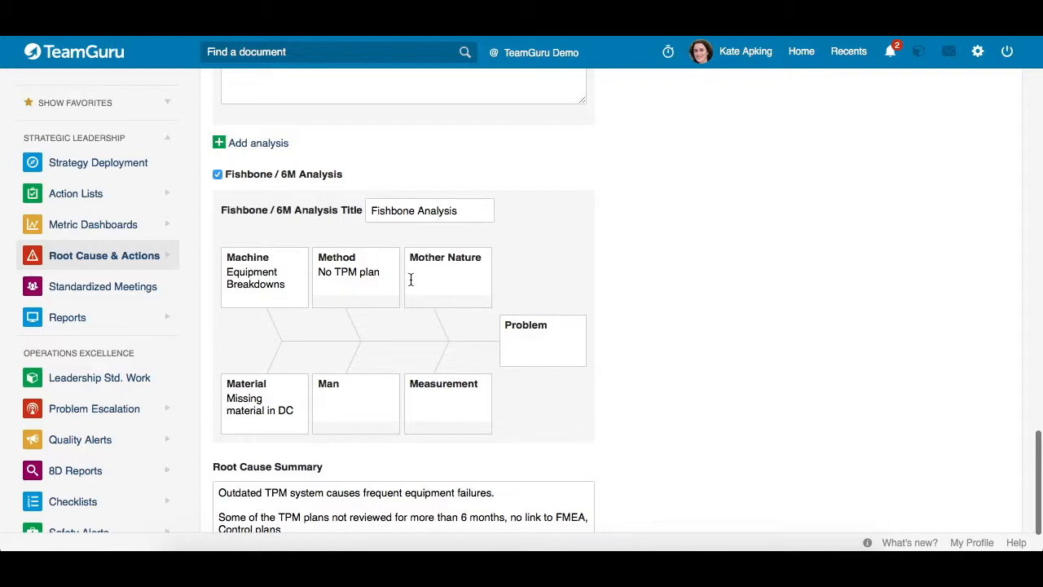
pyautogui.click(507, 342)
pyautogui.write('Stockout')
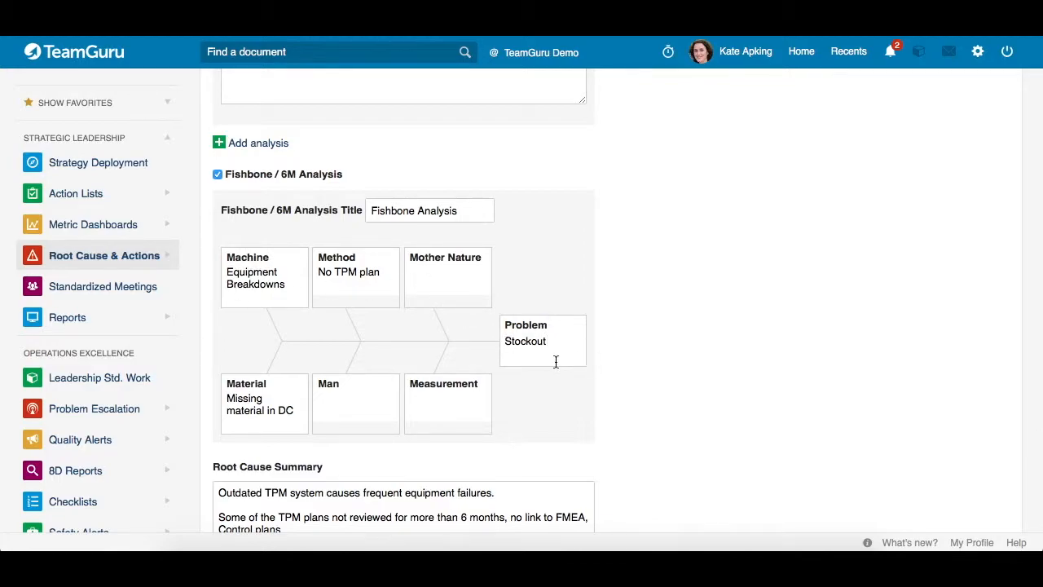
# Expand Pareto Chart #1 and examine its chart name, categories, quantities, colours and the option to add categories.
pyautogui.scroll(10, 638, 379)
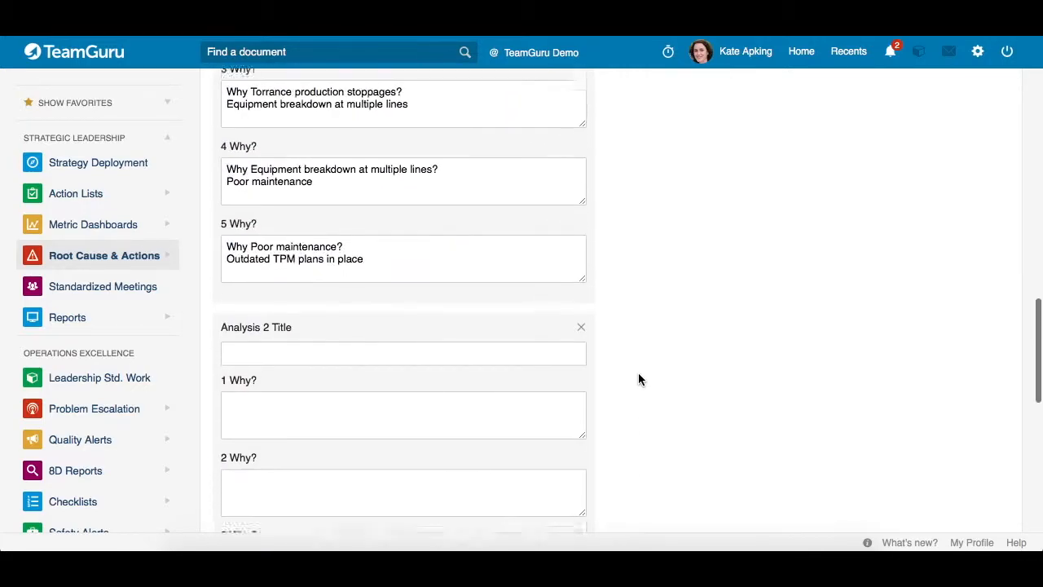
pyautogui.scroll(7, 638, 379)
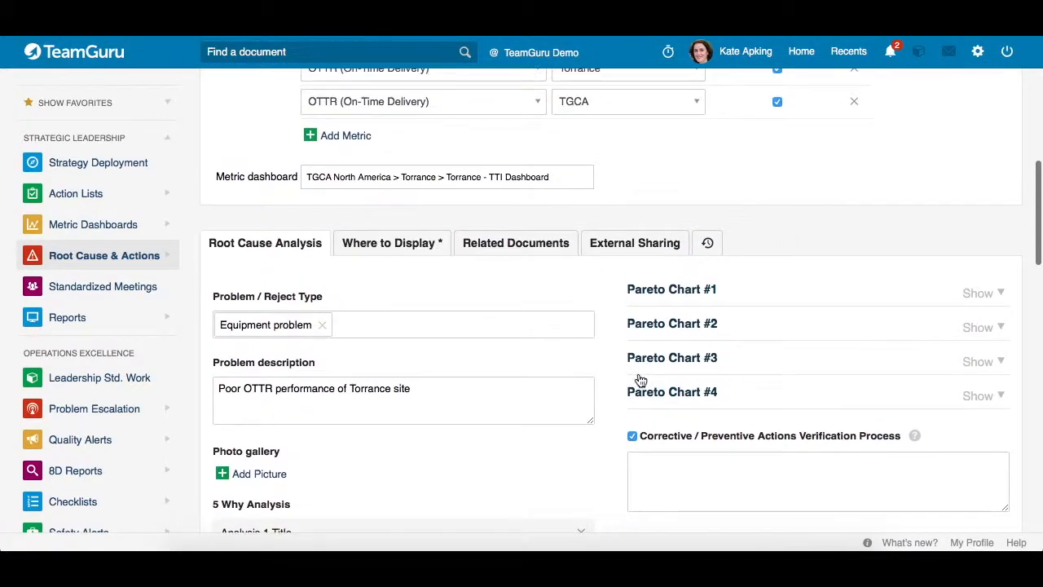
pyautogui.click(1000, 293)
pyautogui.scroll(-2, 885, 306)
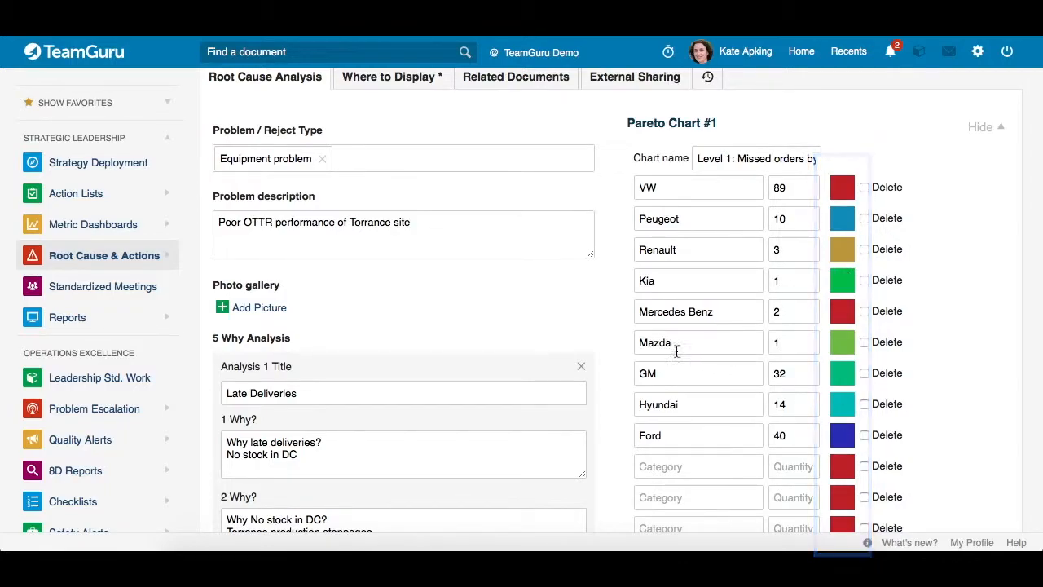
pyautogui.scroll(-3, 729, 353)
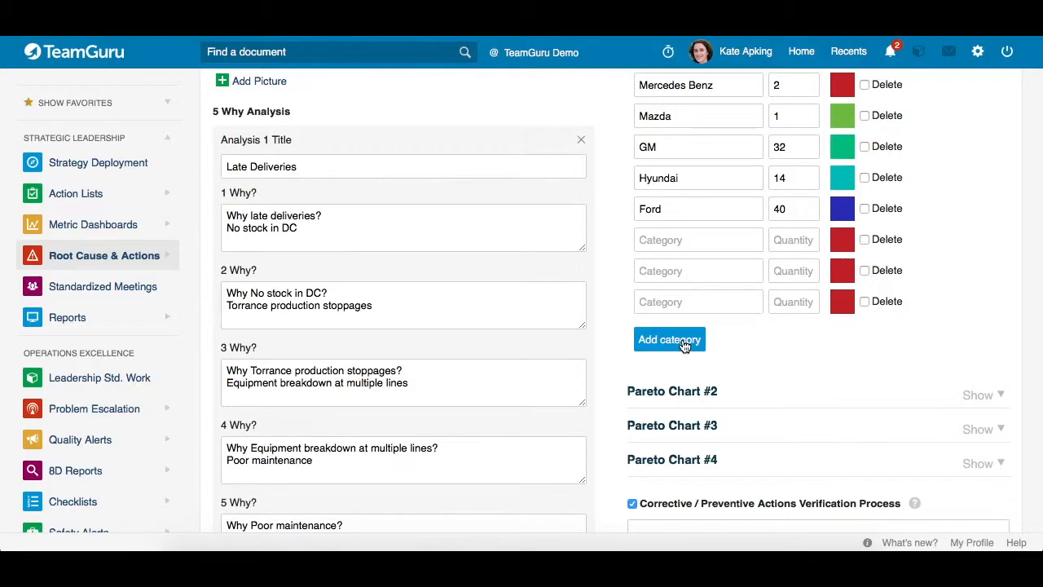
pyautogui.scroll(-2, 764, 344)
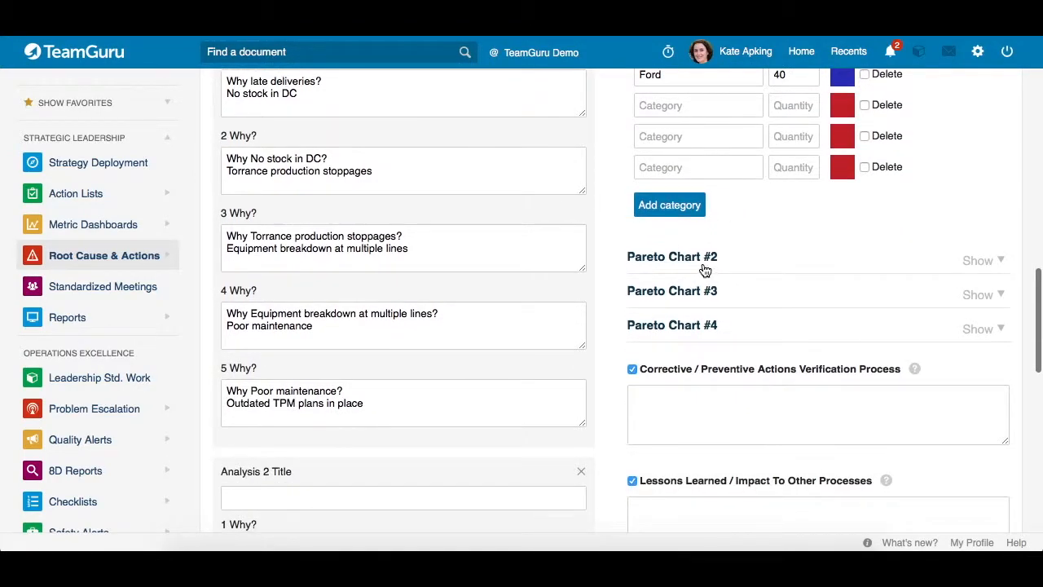
pyautogui.scroll(-1, 811, 317)
# Examine the verification process, lessons learned and attachments fields, as well as the Root Cause Summary.
pyautogui.scroll(-2, 810, 317)
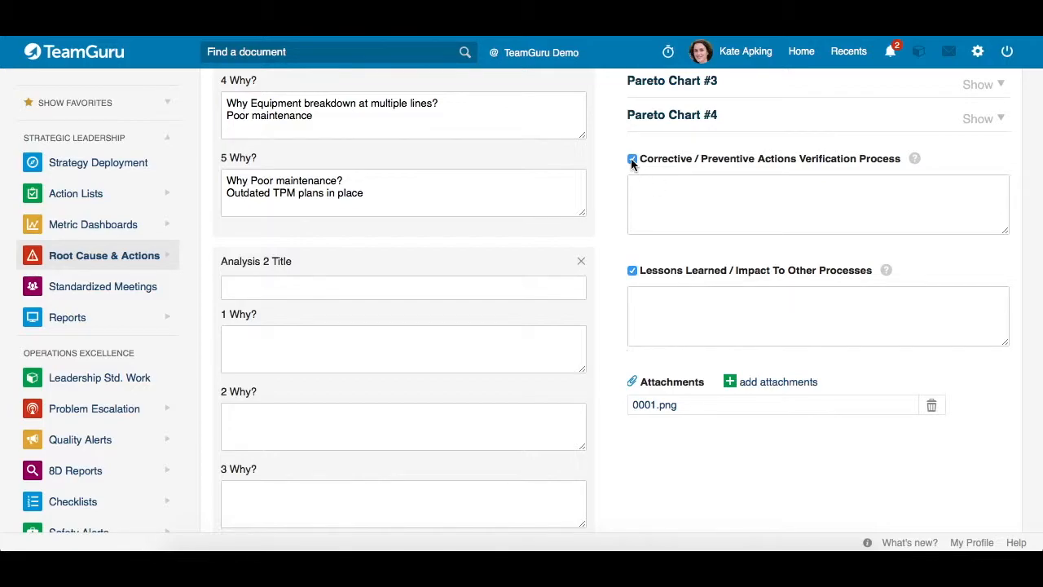
pyautogui.scroll(-5, 383, 268)
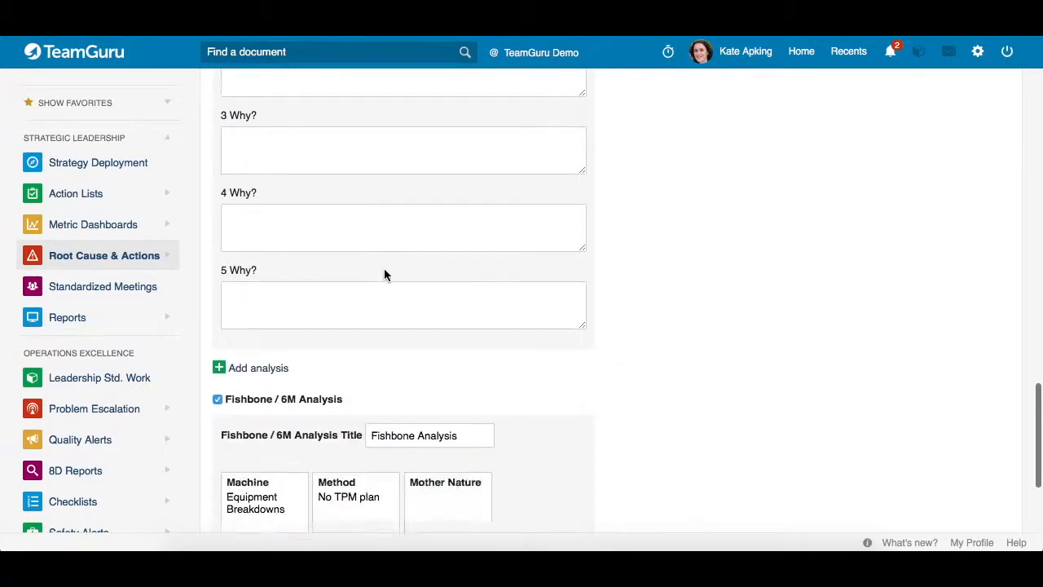
pyautogui.scroll(-4, 384, 268)
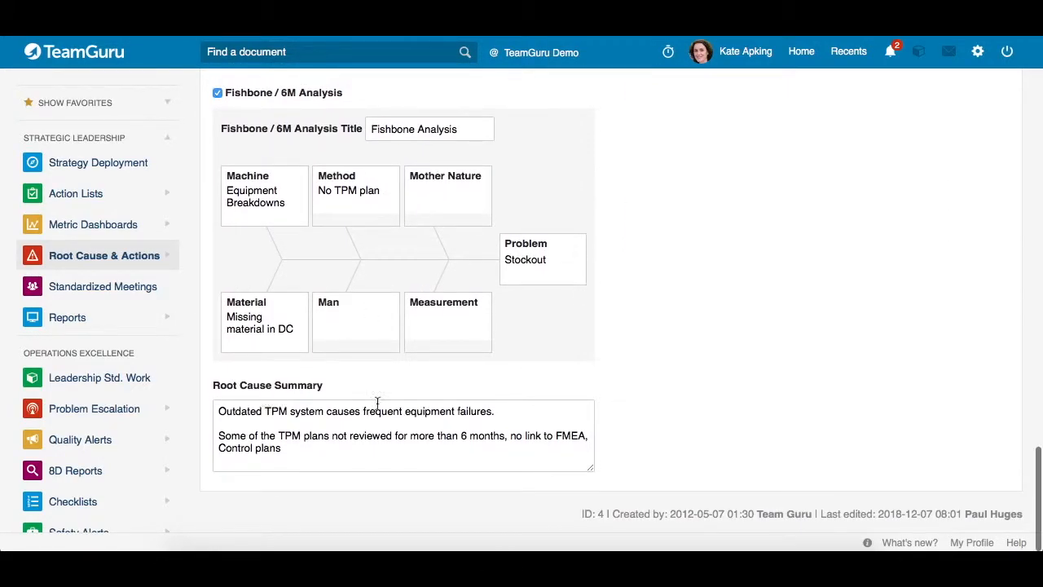
pyautogui.scroll(7, 814, 358)
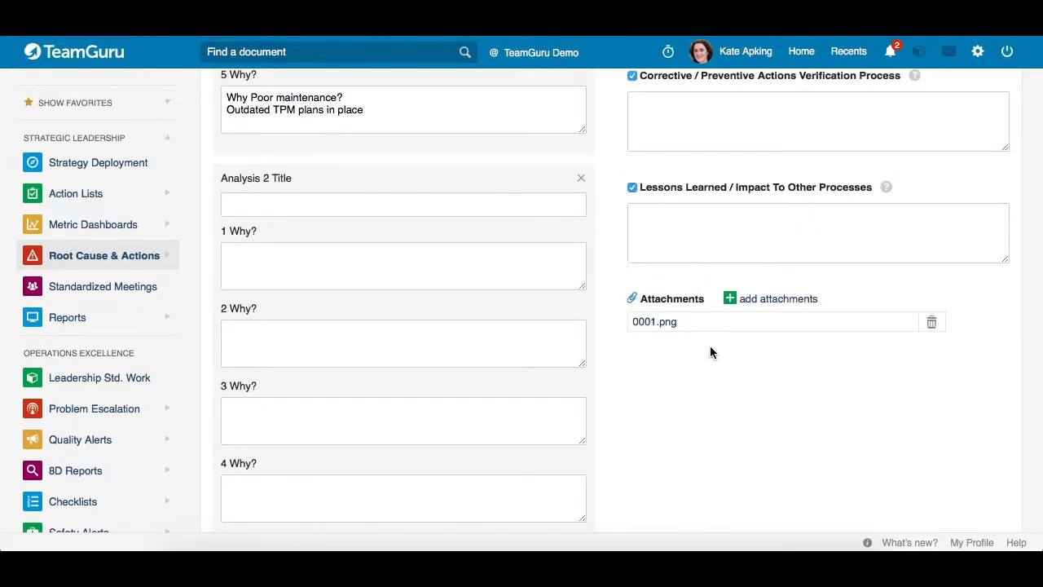
pyautogui.scroll(13, 798, 423)
# View the RCCA's display folders, related documents and external sharing settings.
pyautogui.scroll(-2, 728, 373)
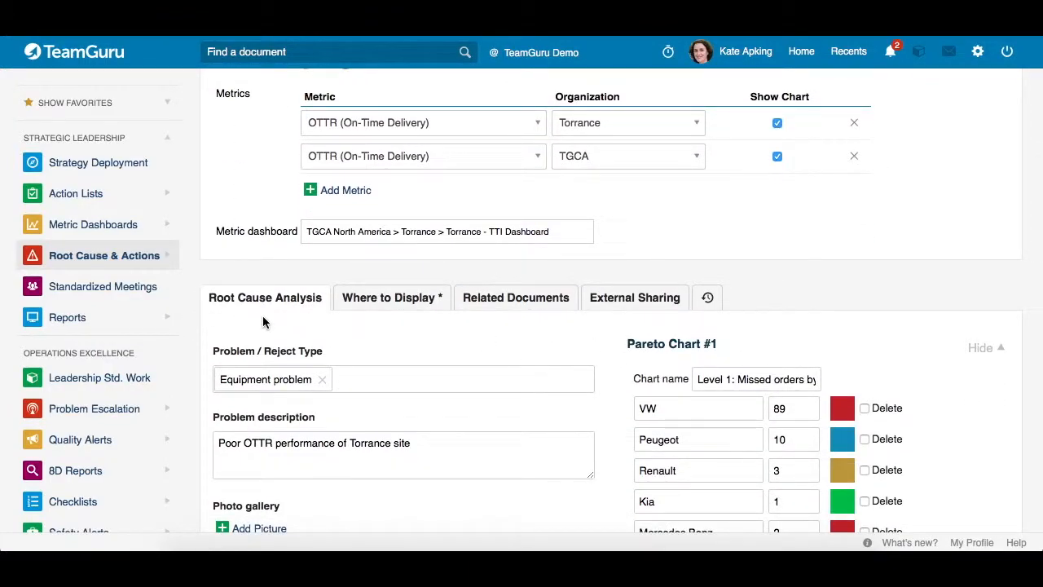
pyautogui.click(362, 298)
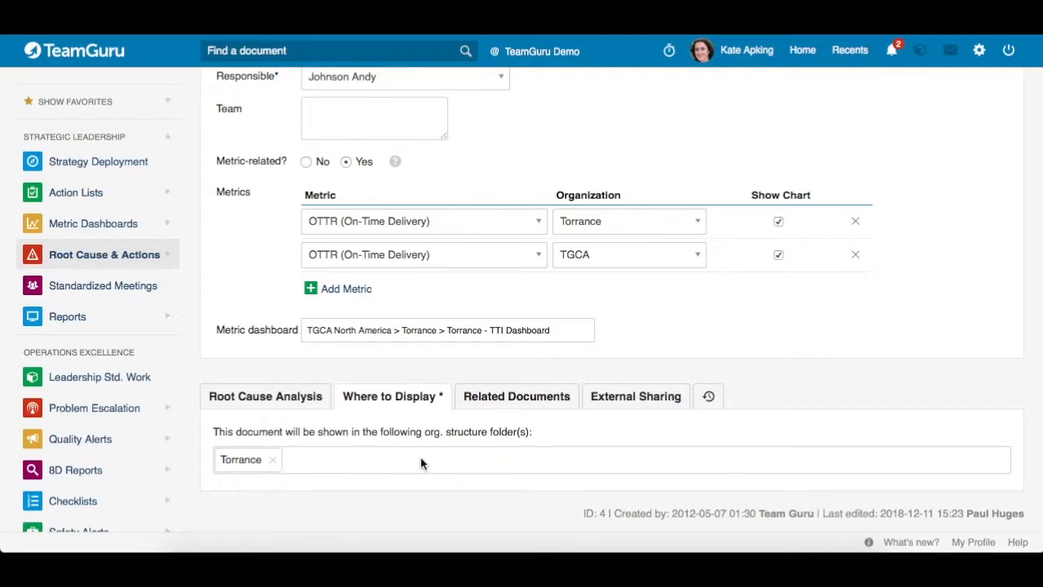
pyautogui.click(514, 403)
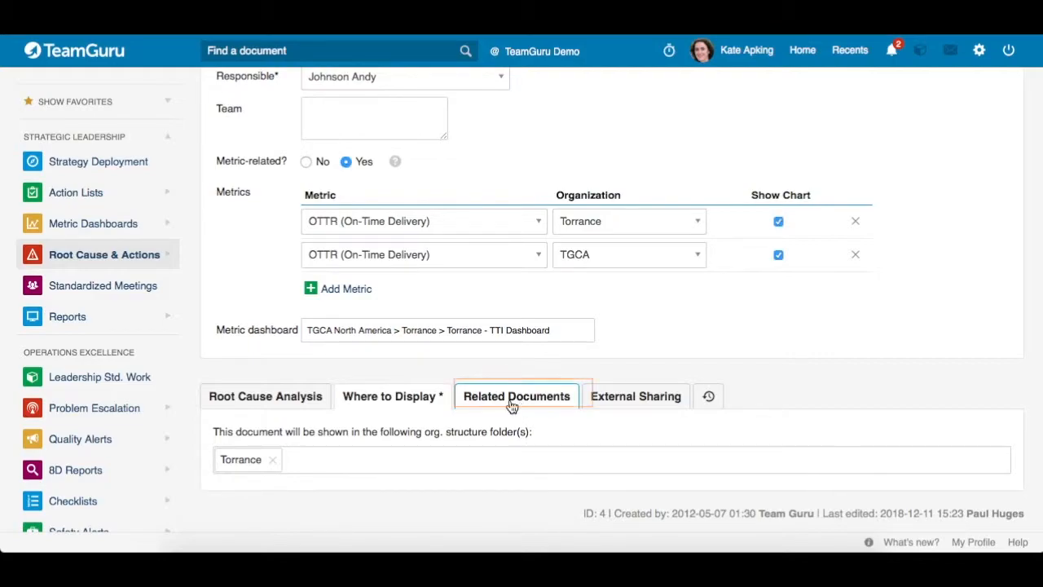
pyautogui.scroll(-1, 438, 456)
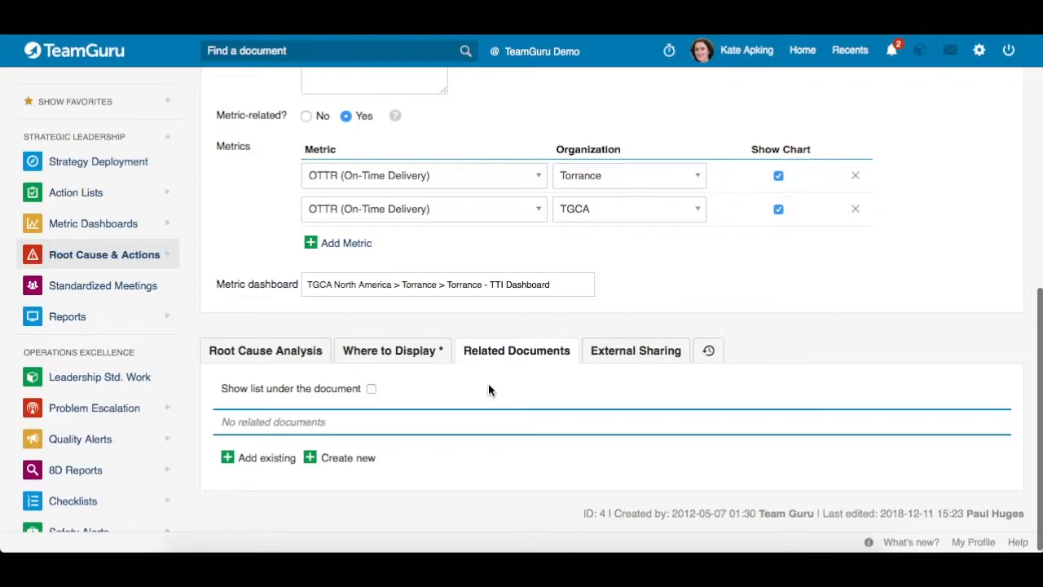
pyautogui.scroll(1, 643, 361)
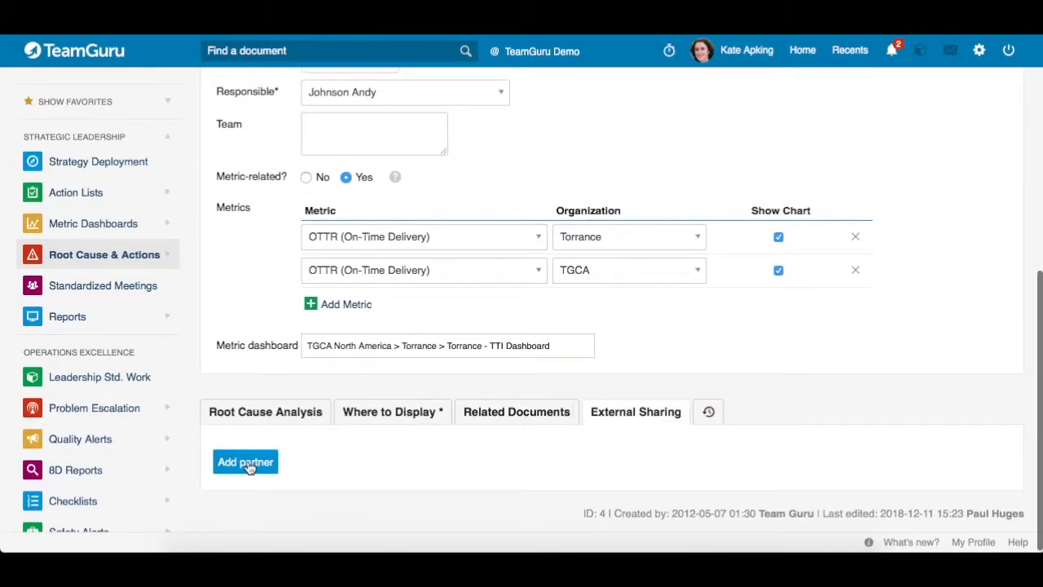
# Open the RCCA's change history and look through the recorded changes.
pyautogui.click(709, 415)
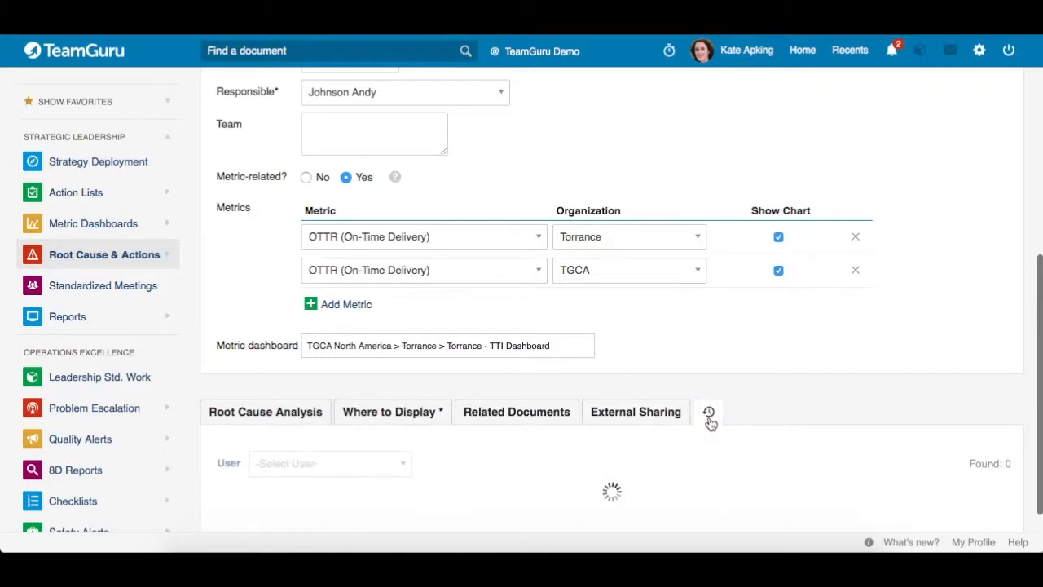
pyautogui.scroll(-3, 734, 430)
pyautogui.scroll(-3, 733, 432)
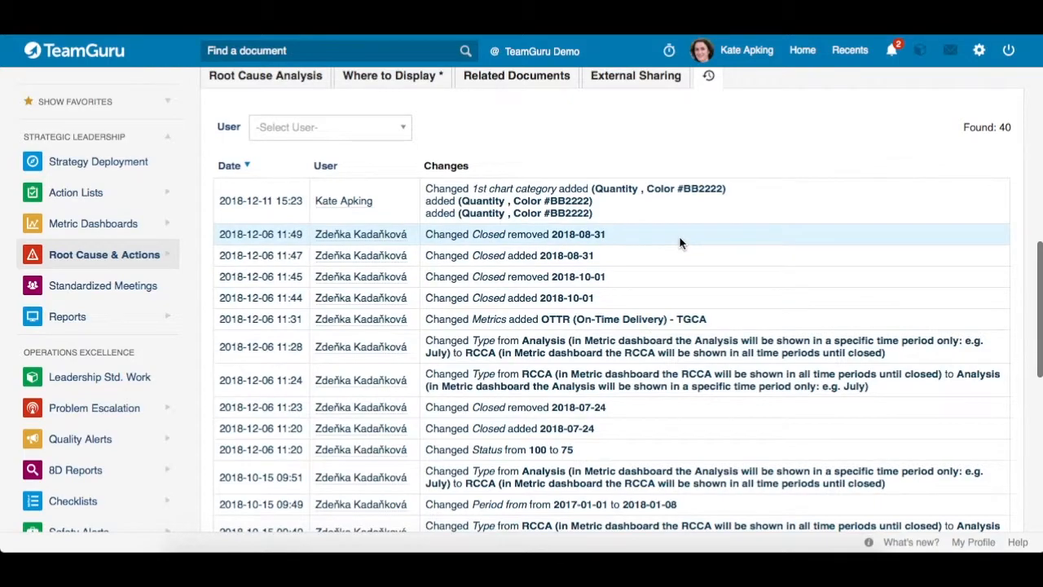
pyautogui.scroll(-7, 679, 235)
pyautogui.scroll(8, 685, 238)
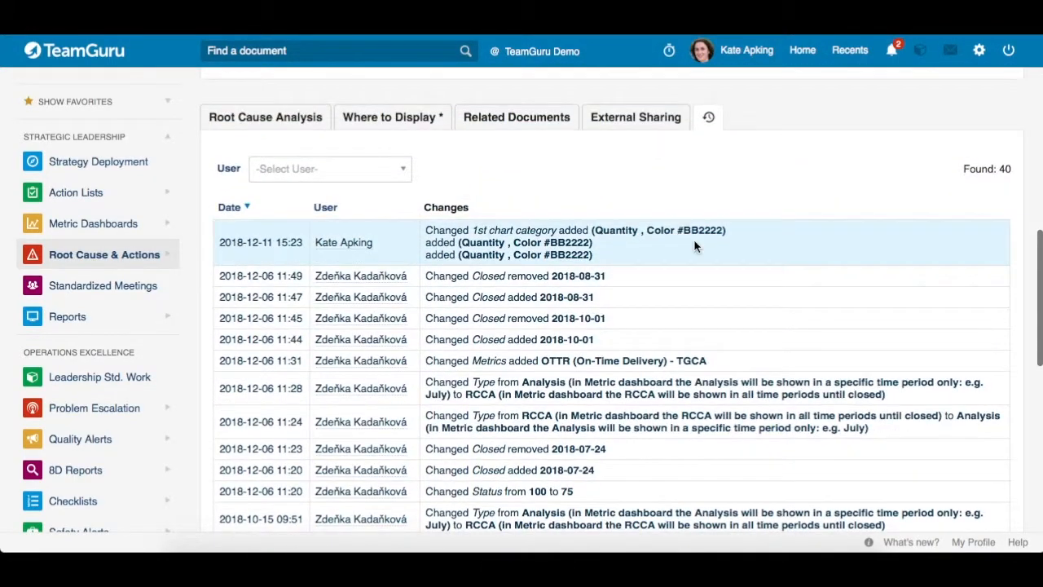
# Save the "OTTR - late orders January" RCCA and display the finished document.
pyautogui.scroll(2, 693, 240)
pyautogui.scroll(3, 811, 283)
pyautogui.scroll(10, 810, 284)
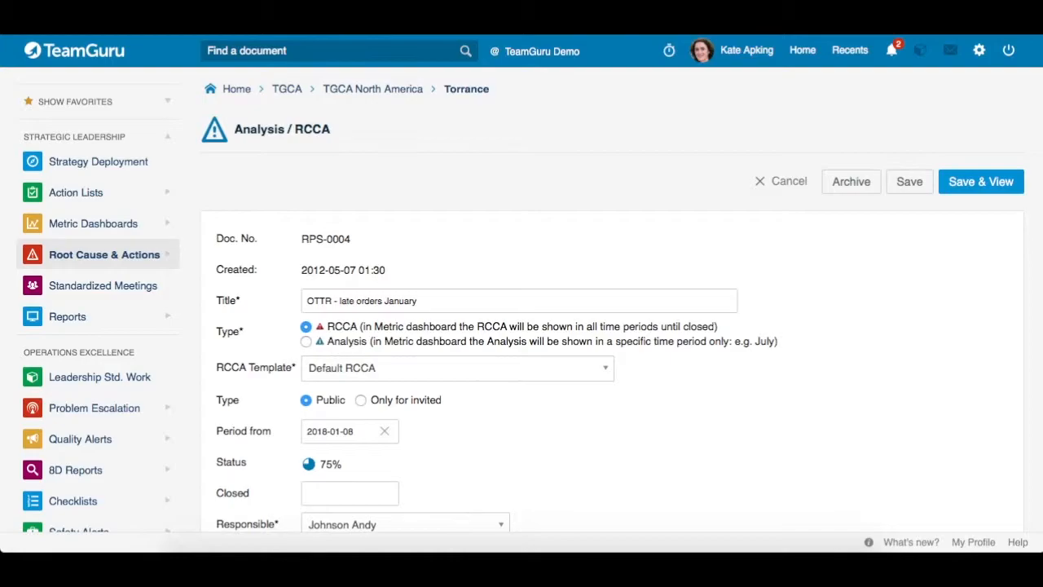
pyautogui.click(981, 182)
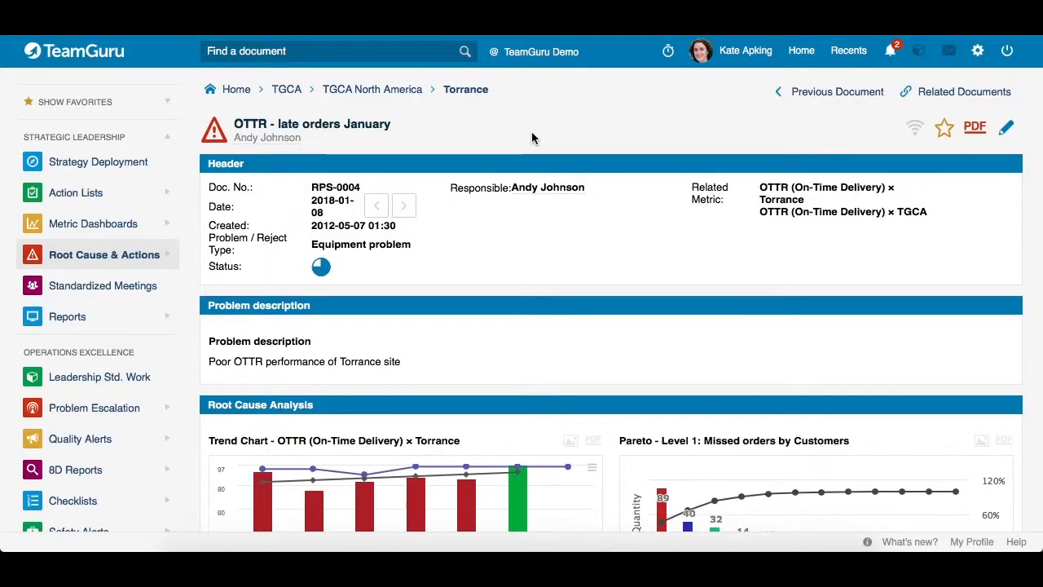
# Open the "Update TPM plan" corrective action, examine its dates, priority, status and comments, and close it without saving.
pyautogui.scroll(-15, 531, 139)
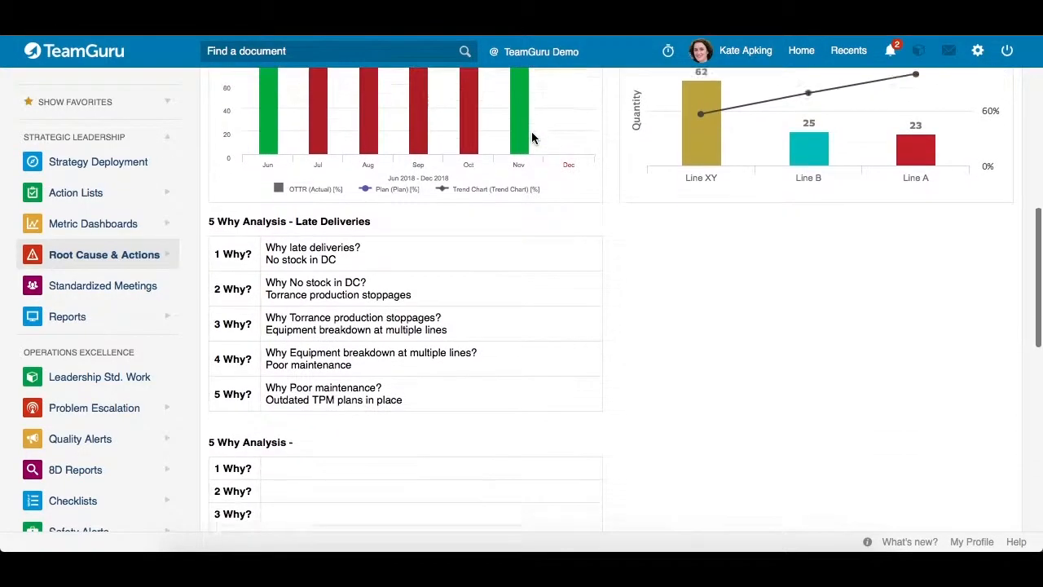
pyautogui.scroll(-5, 531, 138)
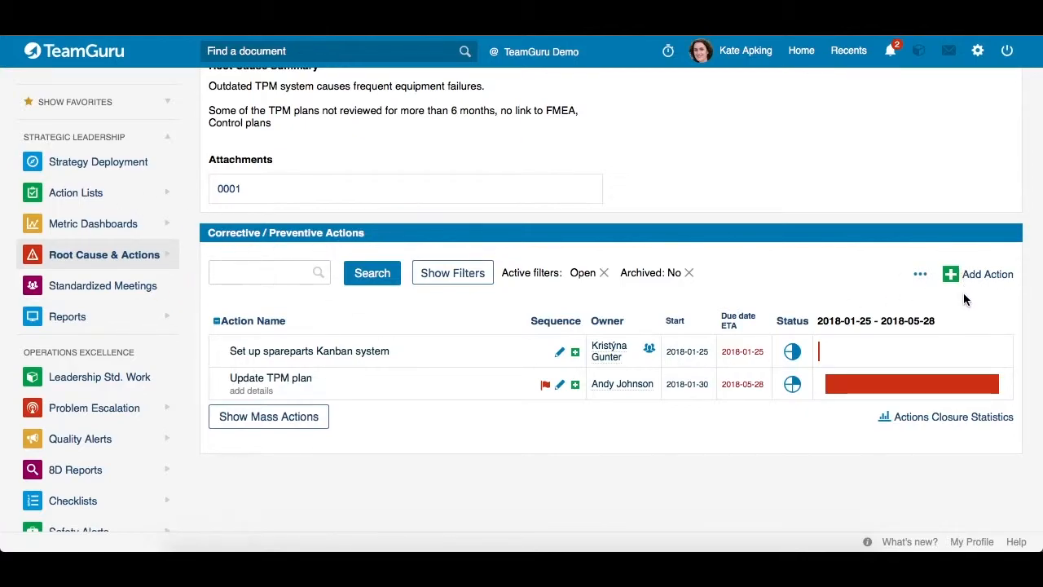
pyautogui.click(559, 386)
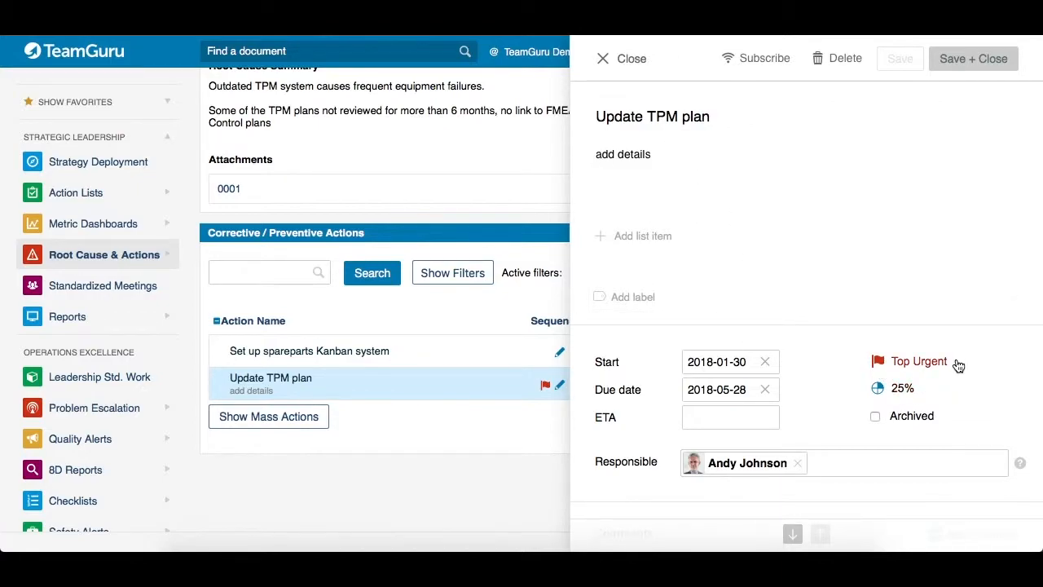
pyautogui.scroll(-4, 833, 345)
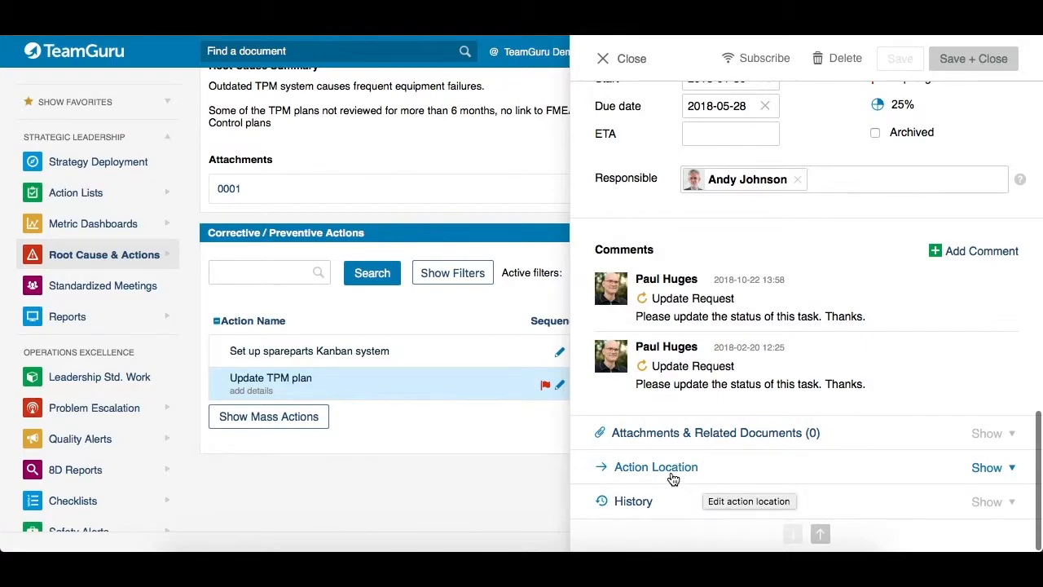
pyautogui.click(624, 60)
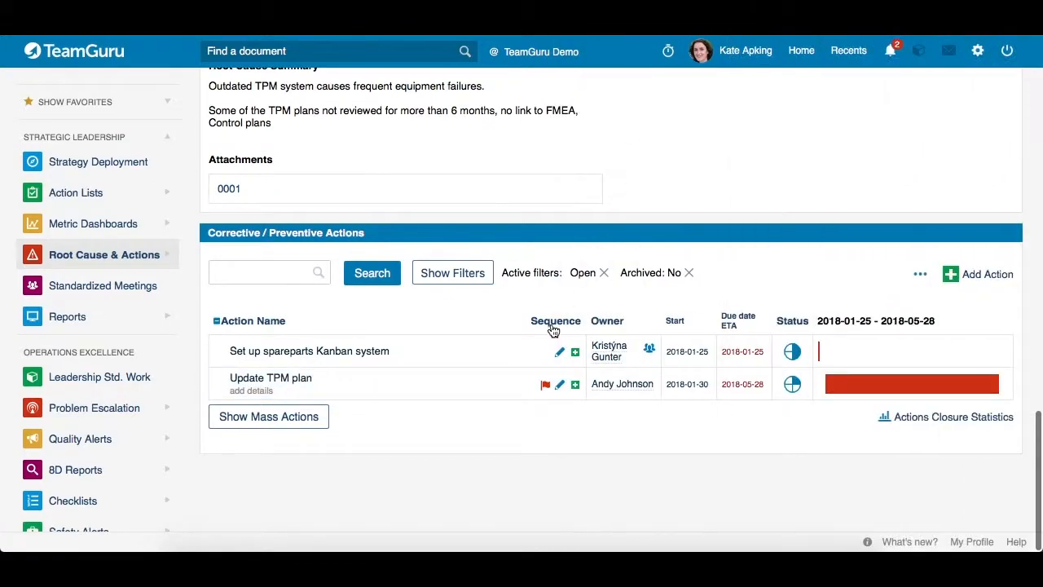
# Show the filters available for the Corrective / Preventive Actions list, examine them, and hide them again.
pyautogui.scroll(2, 484, 342)
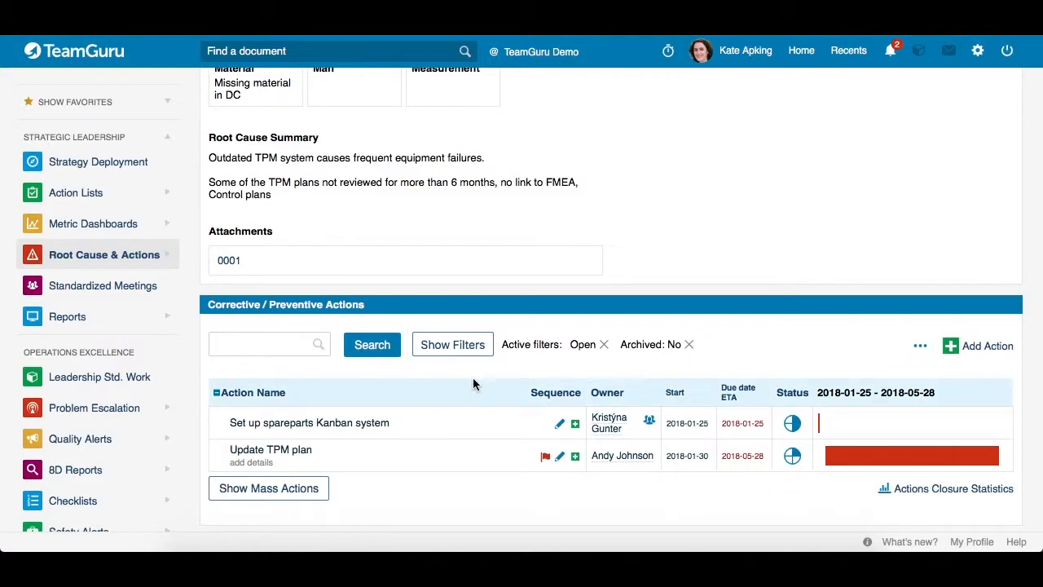
pyautogui.click(442, 348)
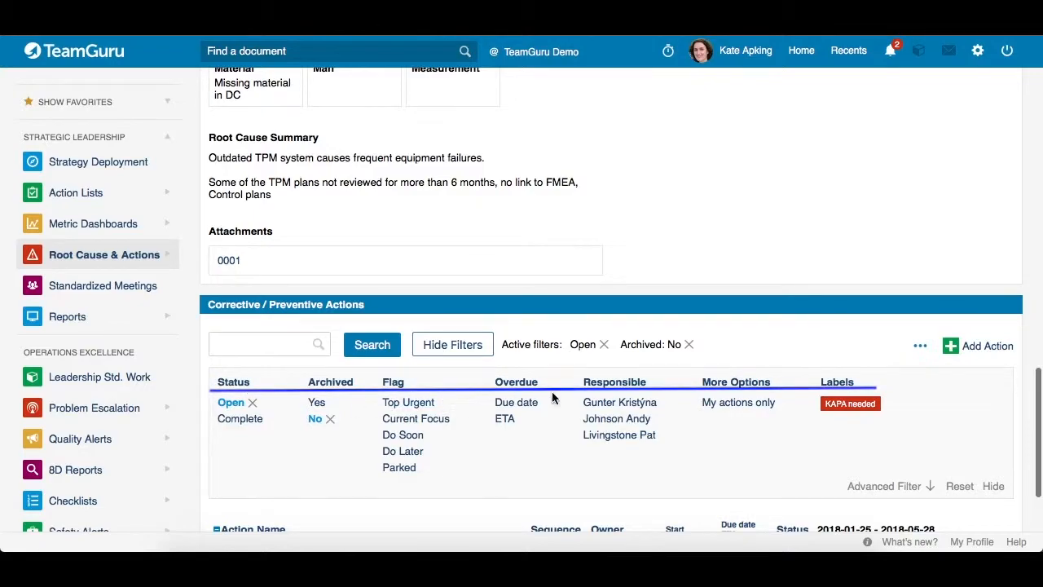
pyautogui.click(450, 347)
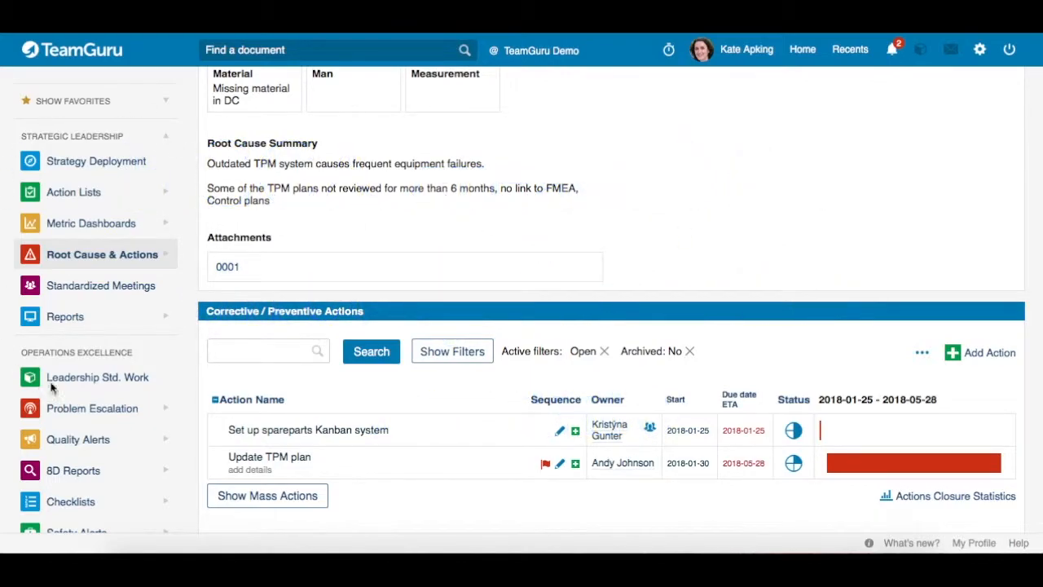
# Open the Root Cause & Actions overview.
pyautogui.click(164, 254)
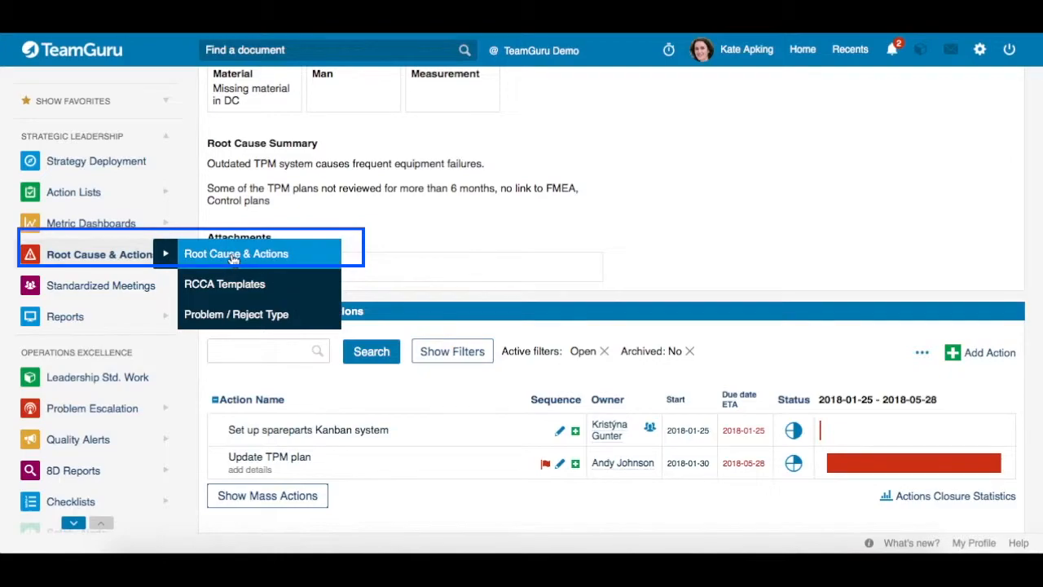
pyautogui.click(234, 257)
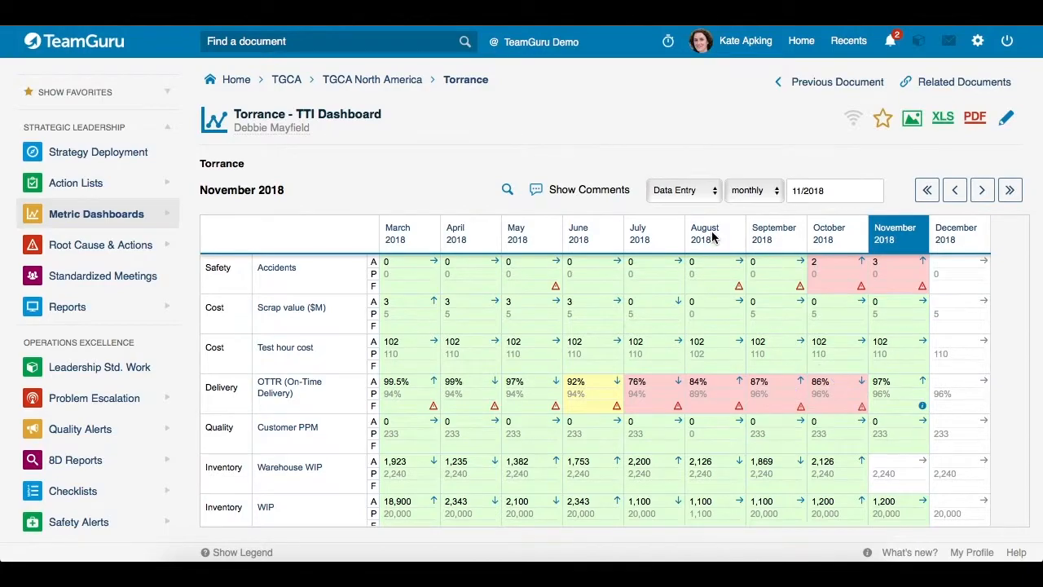
# Open the August 2018 OTTR (On-Time Delivery) entry, examine its values and linked Analysis / Corrective Actions, and close it without saving.
pyautogui.click(719, 400)
pyautogui.scroll(-1, 650, 330)
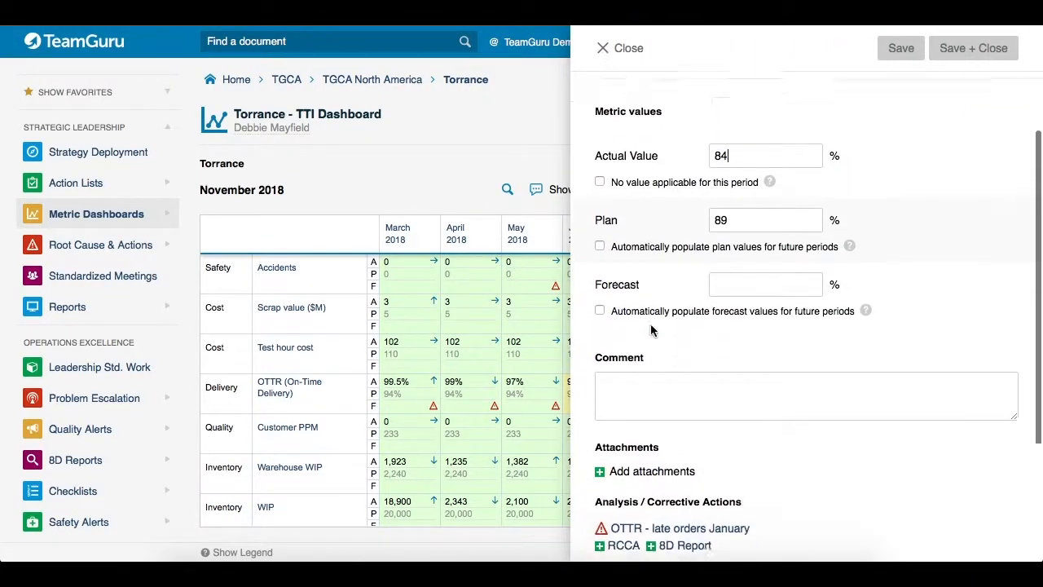
pyautogui.scroll(-2, 650, 330)
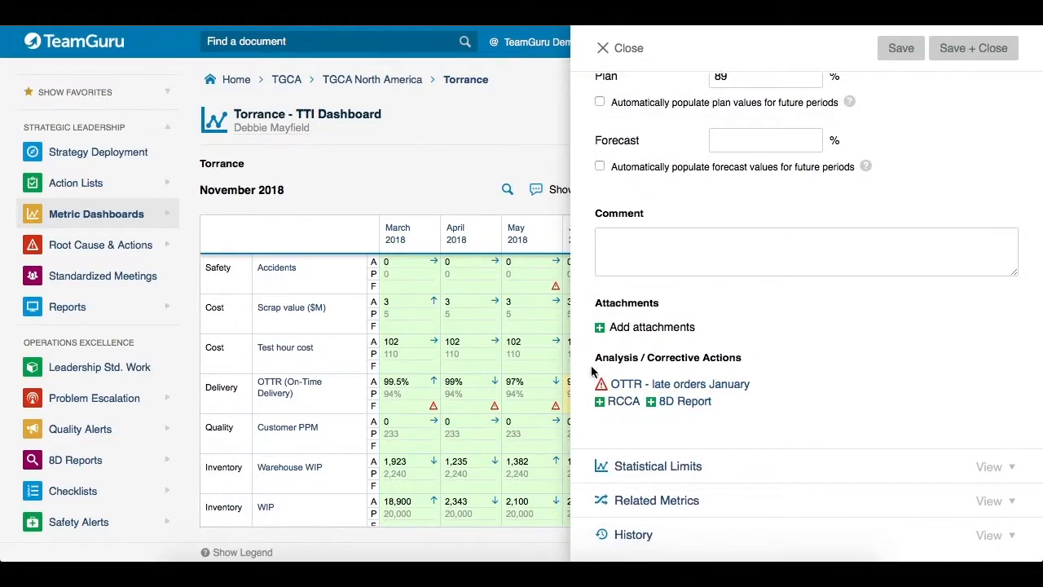
pyautogui.click(628, 49)
pyautogui.scroll(-1, 792, 361)
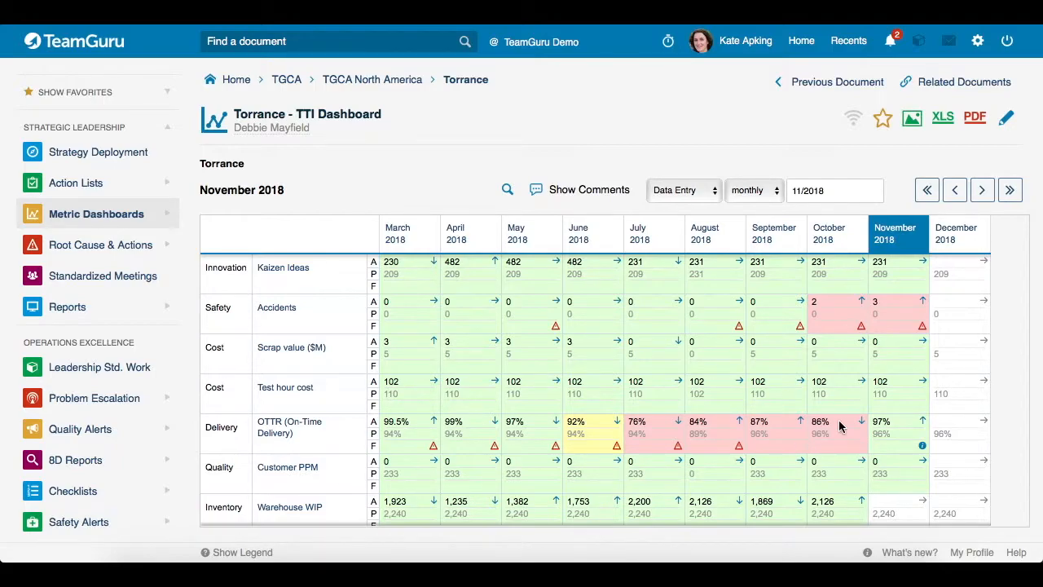
# Open the Torrance - TTI Dashboard for editing, examine the OTTR (On-Time Delivery) metric's Require RCCA / 8D options, and leave without saving.
pyautogui.scroll(-1, 785, 414)
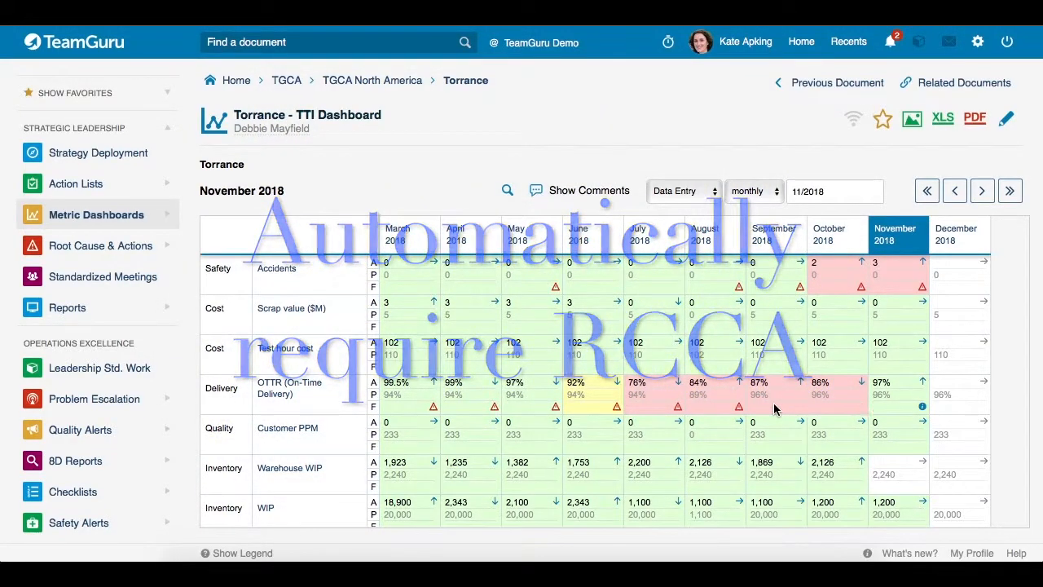
pyautogui.scroll(1, 774, 409)
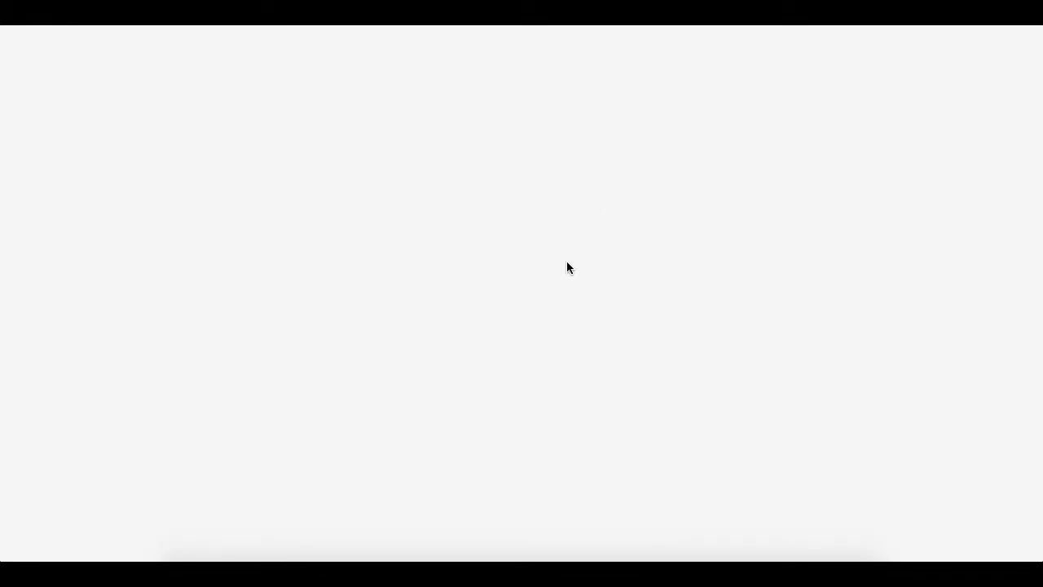
pyautogui.scroll(-8, 566, 261)
pyautogui.scroll(-3, 567, 268)
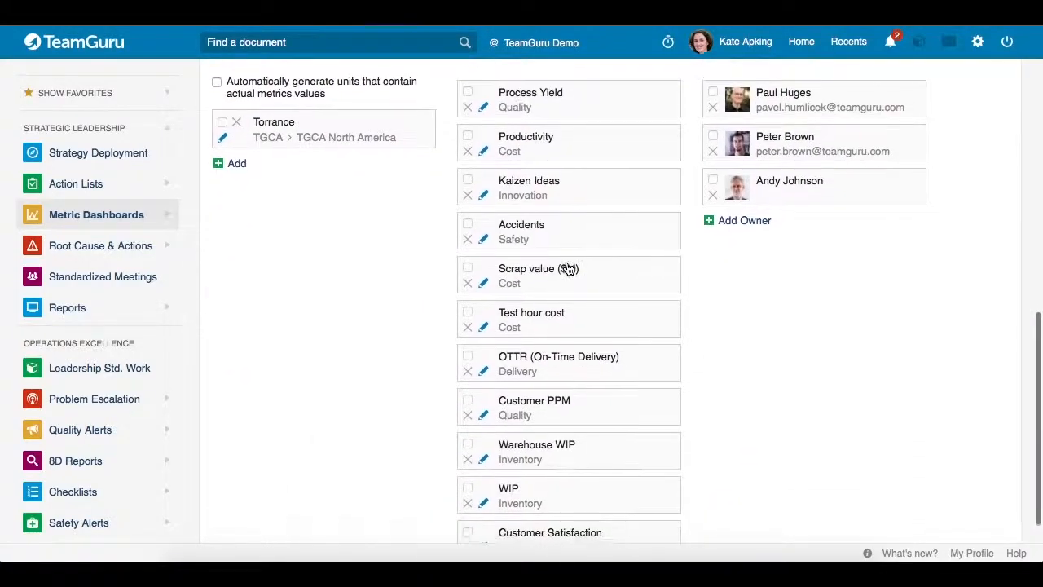
pyautogui.click(484, 365)
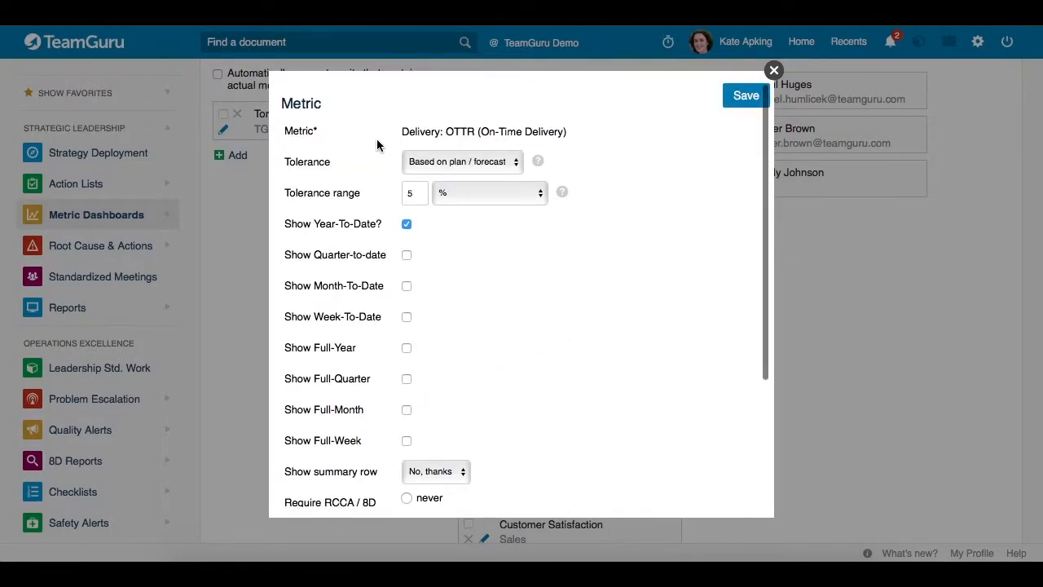
pyautogui.scroll(-5, 378, 145)
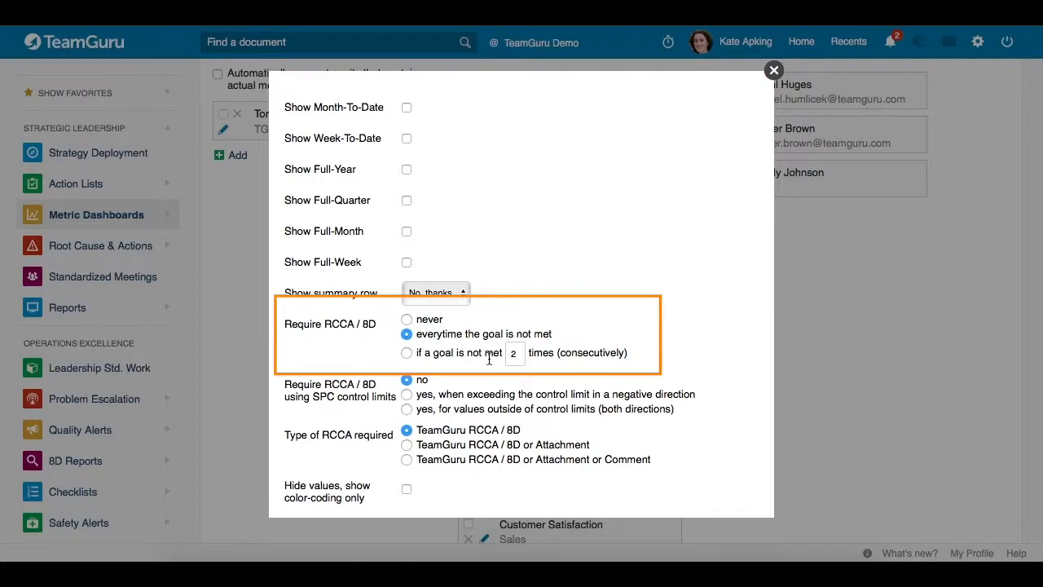
pyautogui.click(774, 70)
pyautogui.scroll(2, 885, 355)
pyautogui.scroll(5, 885, 355)
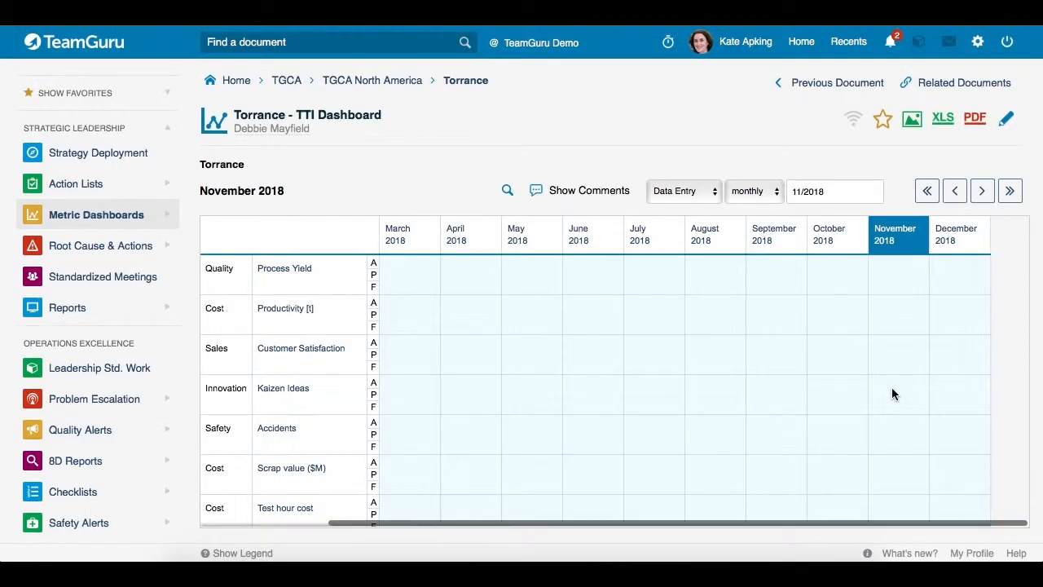
# Show the details of the September 2018 OTTR (On-Time Delivery) value on the dashboard and examine them.
pyautogui.scroll(-2, 794, 402)
pyautogui.scroll(-2, 796, 402)
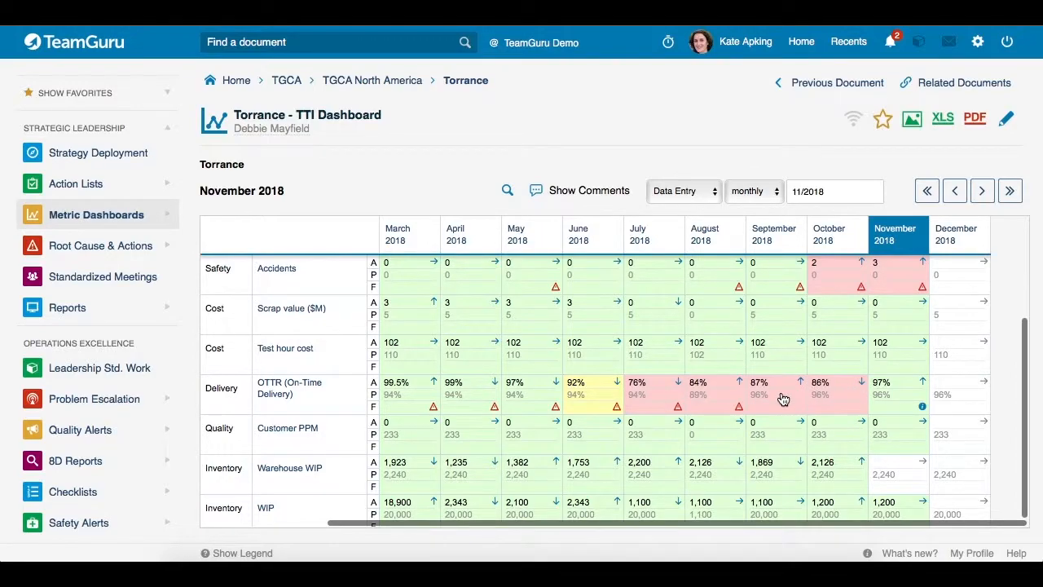
pyautogui.moveTo(782, 398)
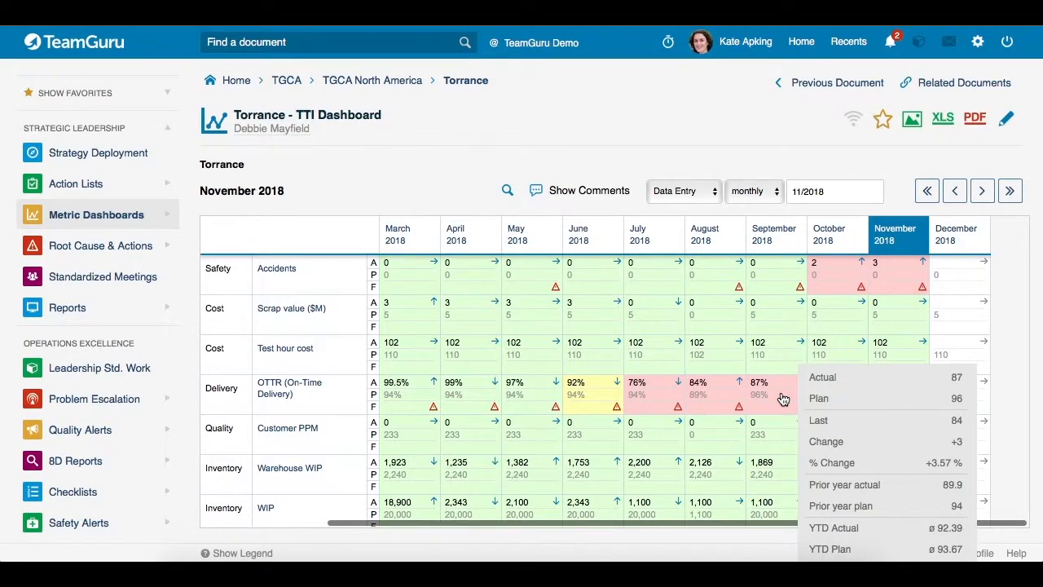
pyautogui.scroll(1, 804, 390)
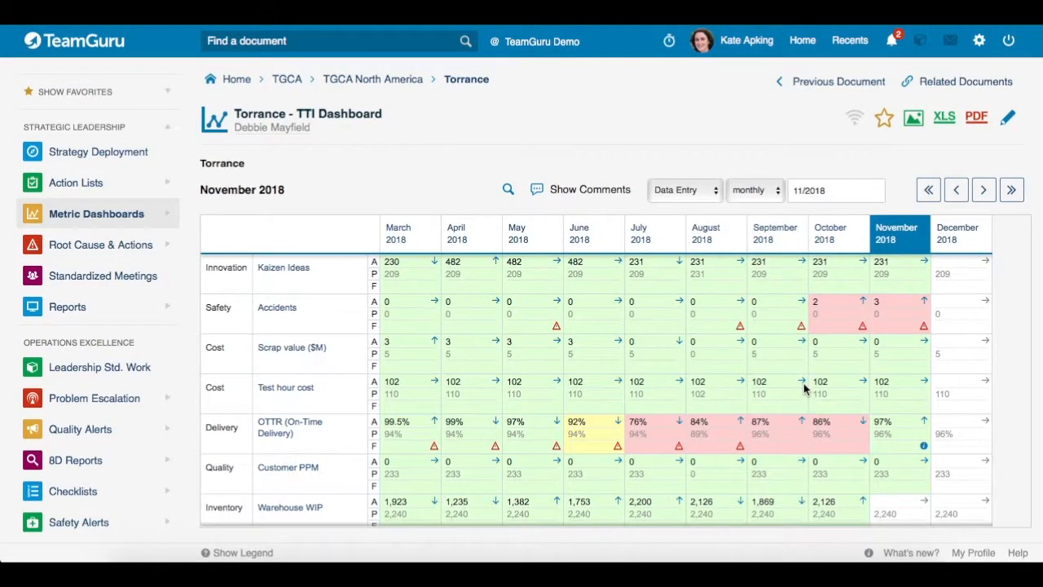